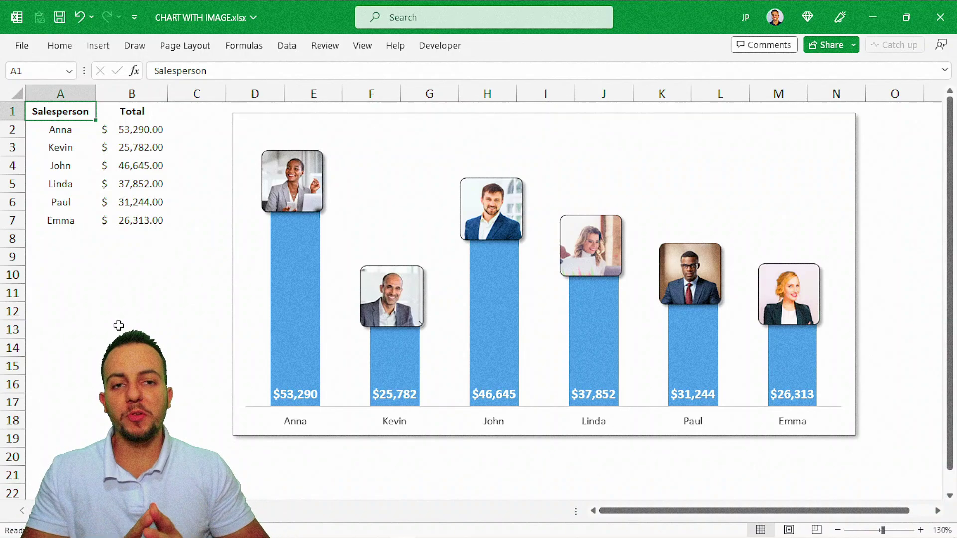
Recalculate the random totals seven times with F9 as the bars, labels and photos move.
key(F9)
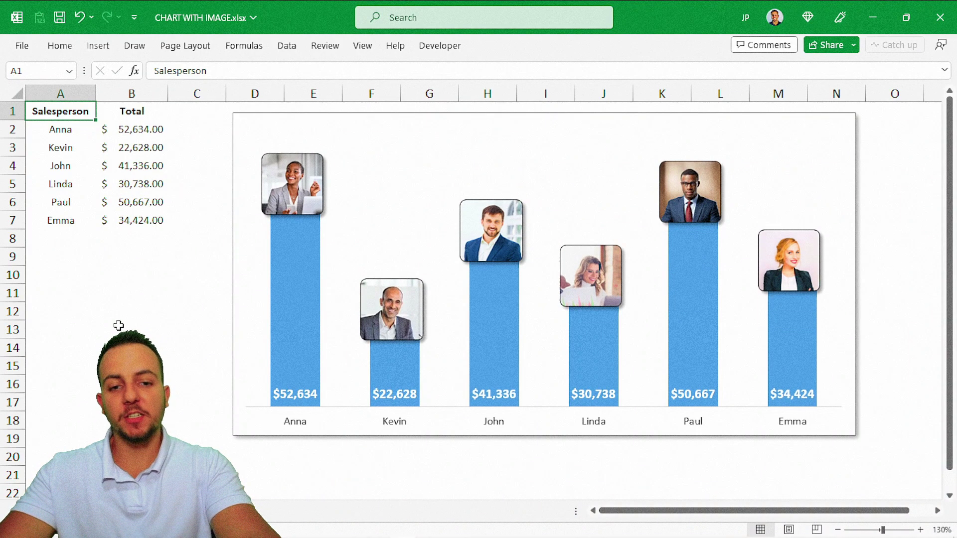
key(F9)
key(F9)
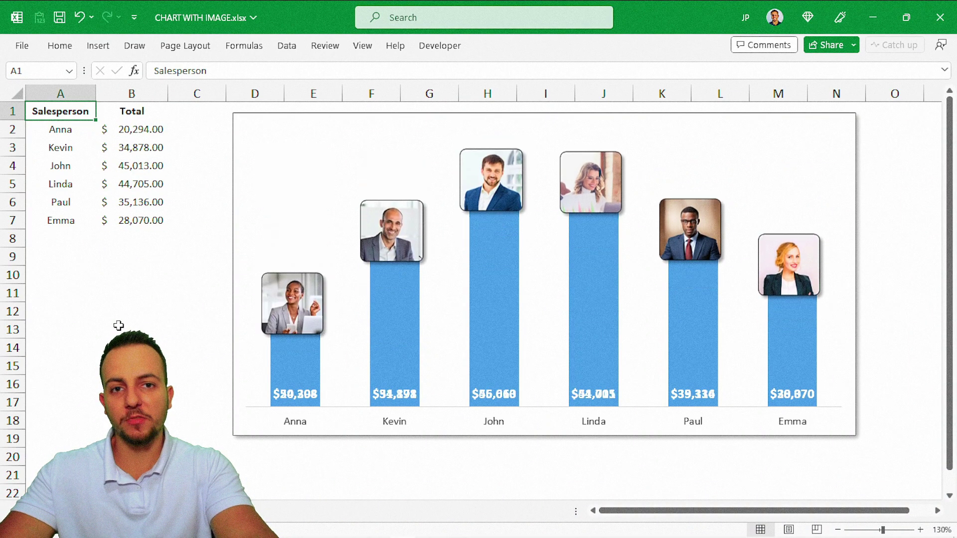
key(F9)
key(F9)
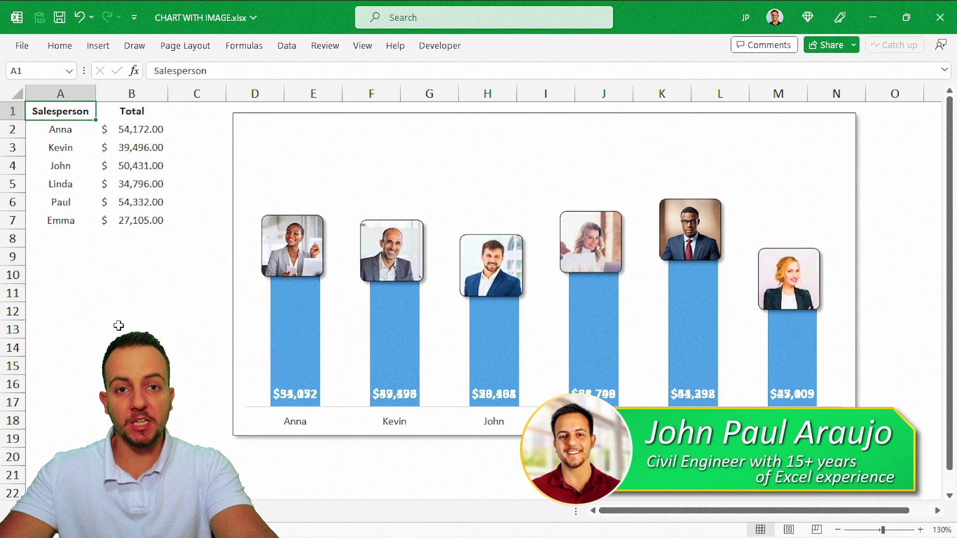
key(F9)
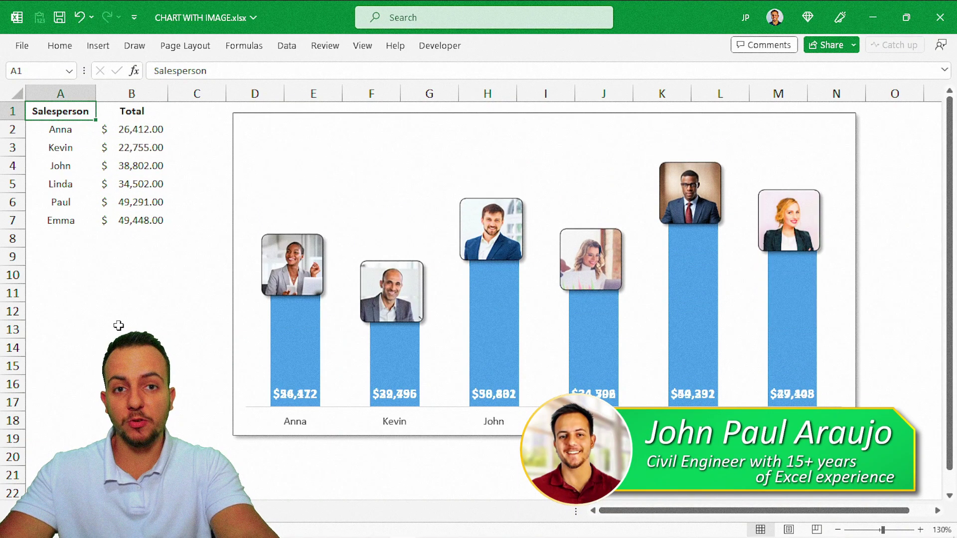
key(F9)
key(F9)
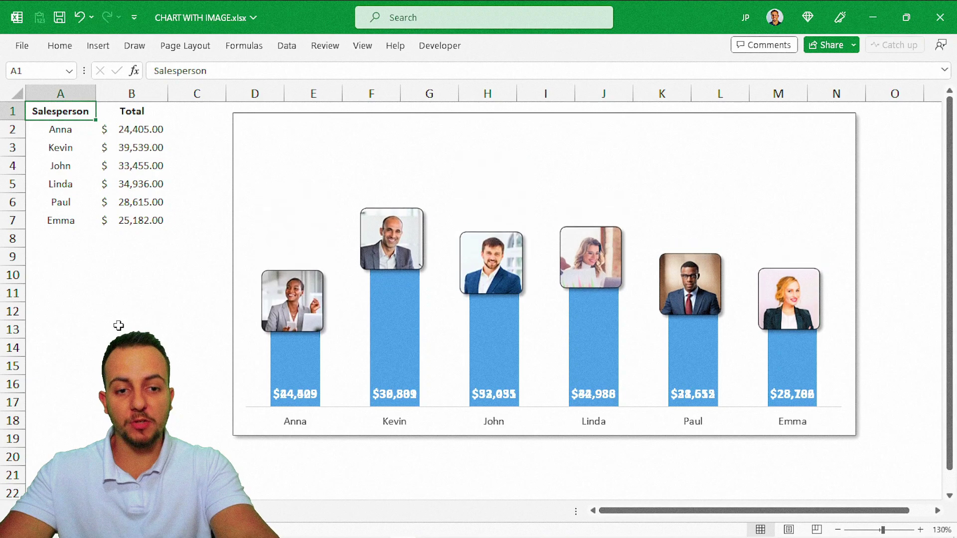
key(F9)
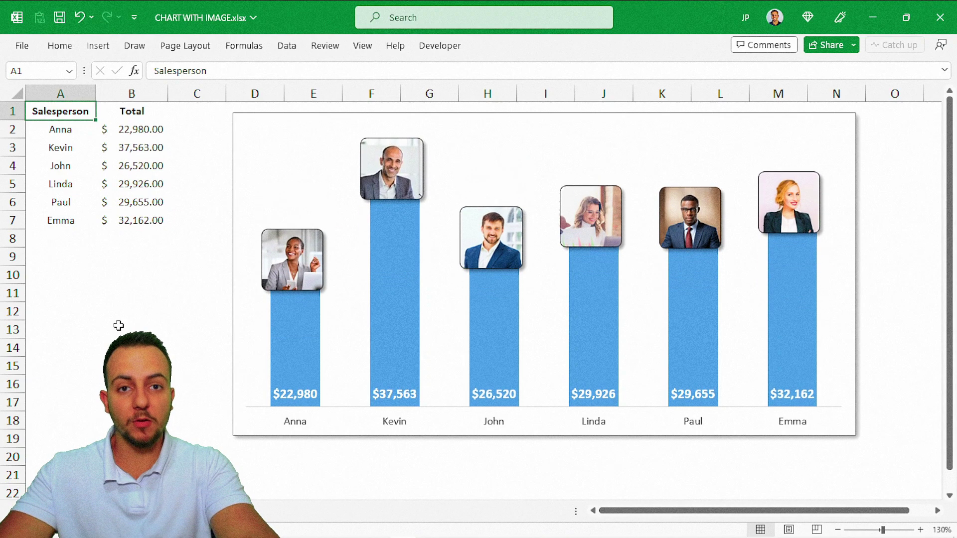
key(F9)
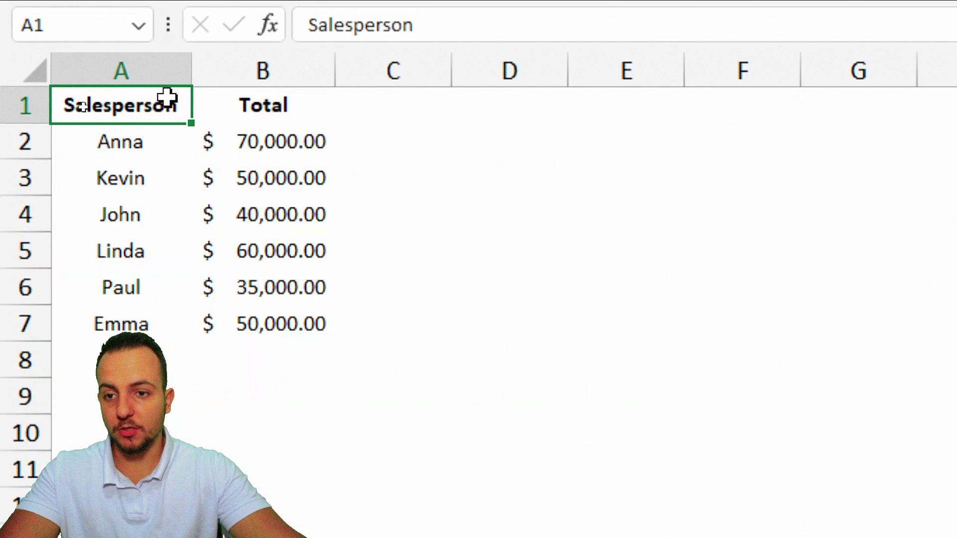
Insert a 2-D Clustered Column chart from the names and totals in A1:B7.
drag(167, 94, 276, 332)
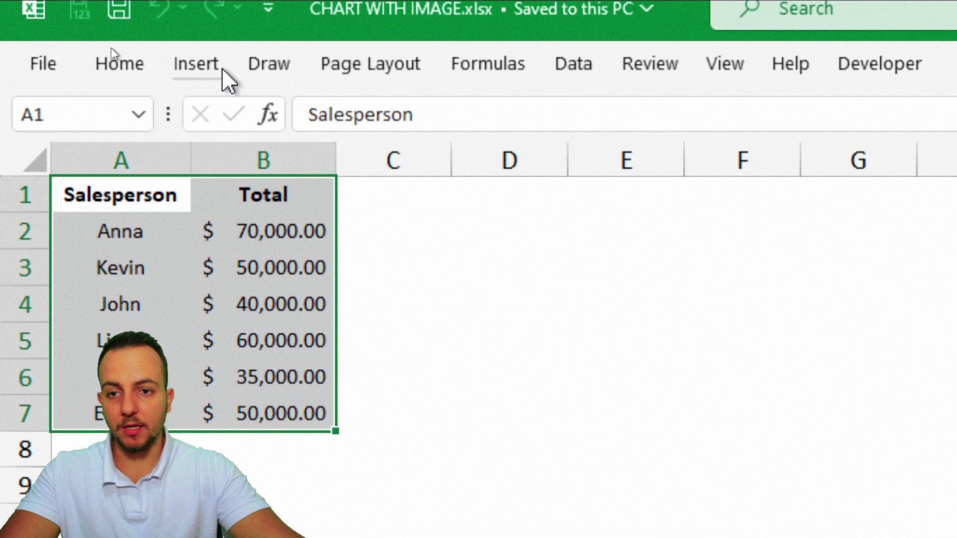
click(224, 79)
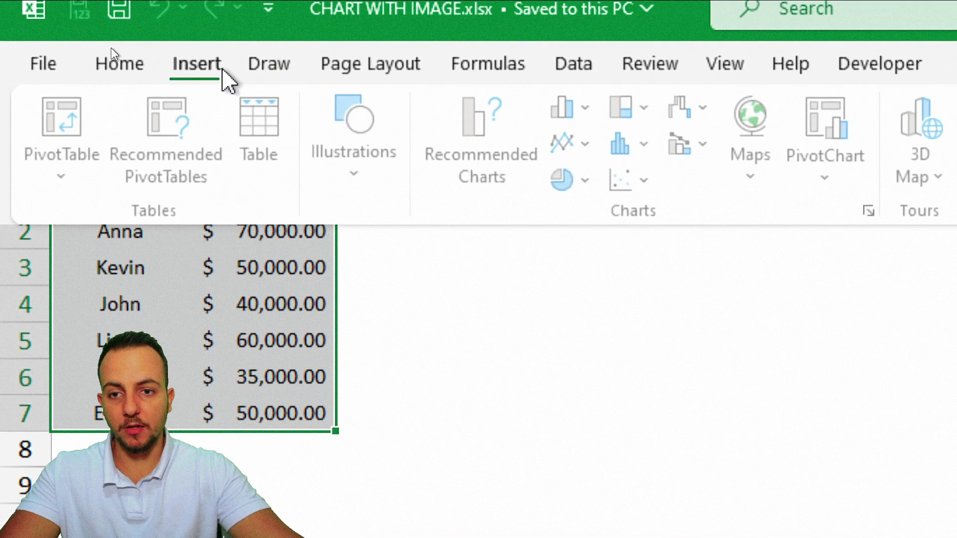
click(569, 107)
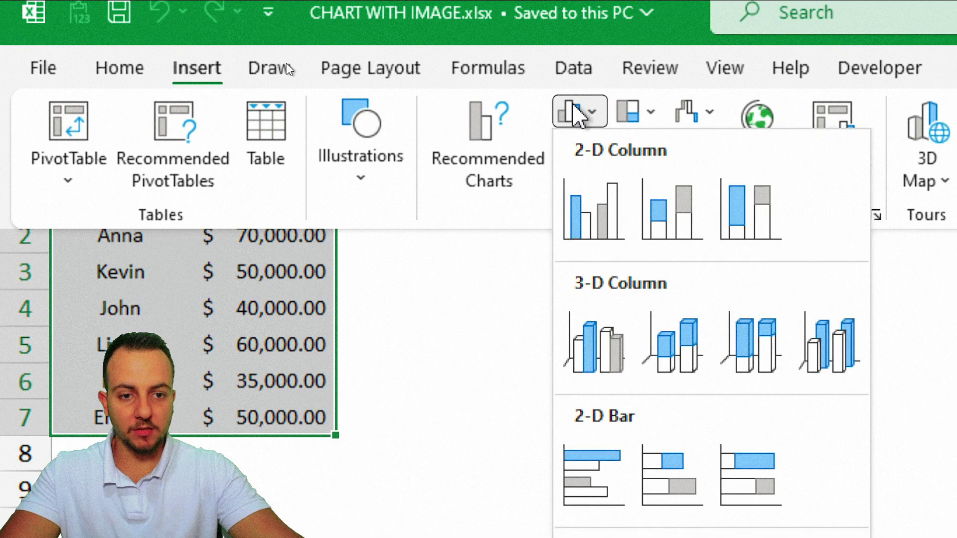
click(594, 209)
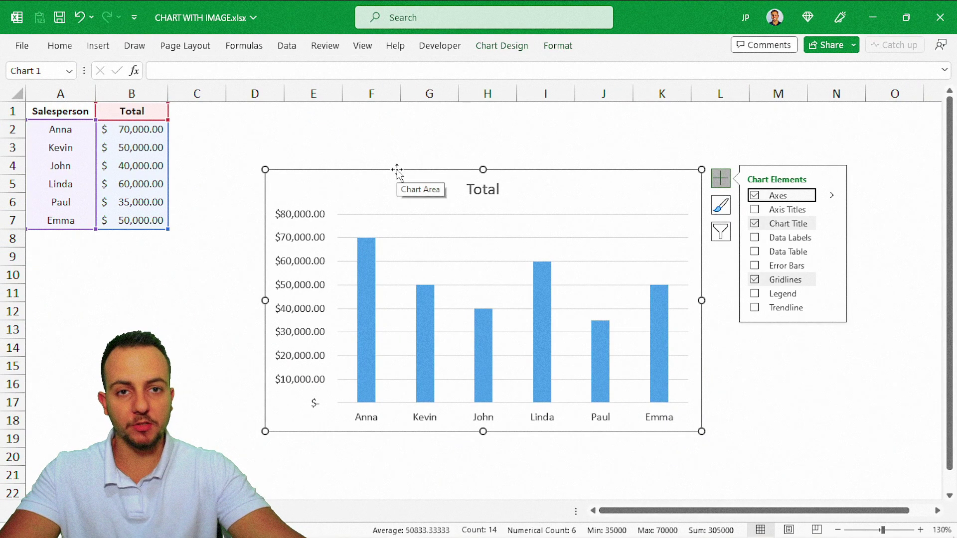
Move the chart up beside the table and resize it wider and shorter.
drag(366, 171, 301, 109)
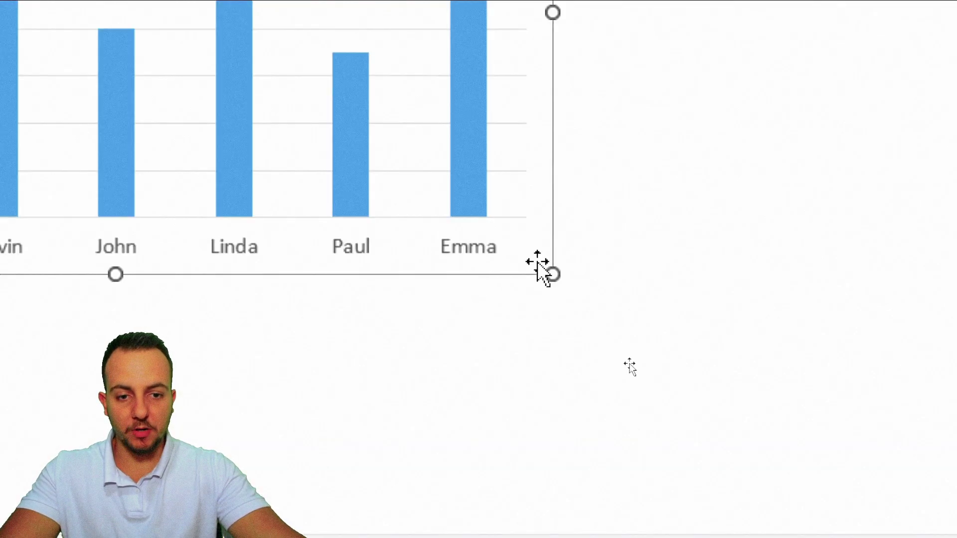
drag(555, 273, 912, 465)
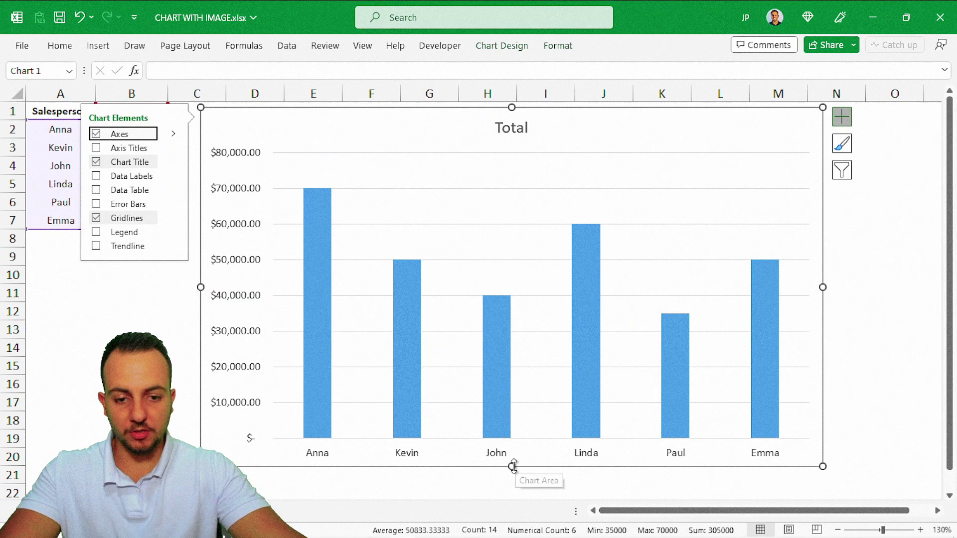
drag(512, 466, 517, 431)
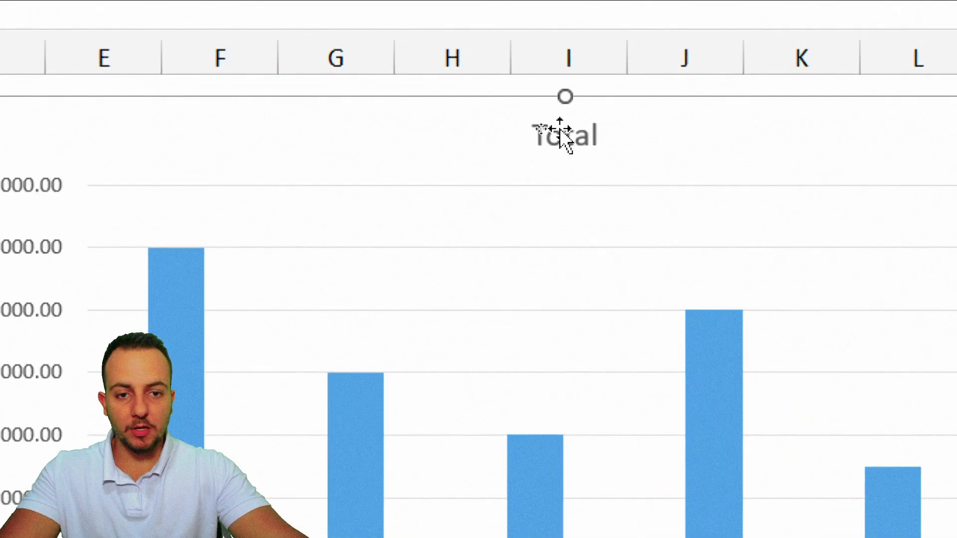
Delete the Total chart title and the vertical value axis labels.
click(512, 128)
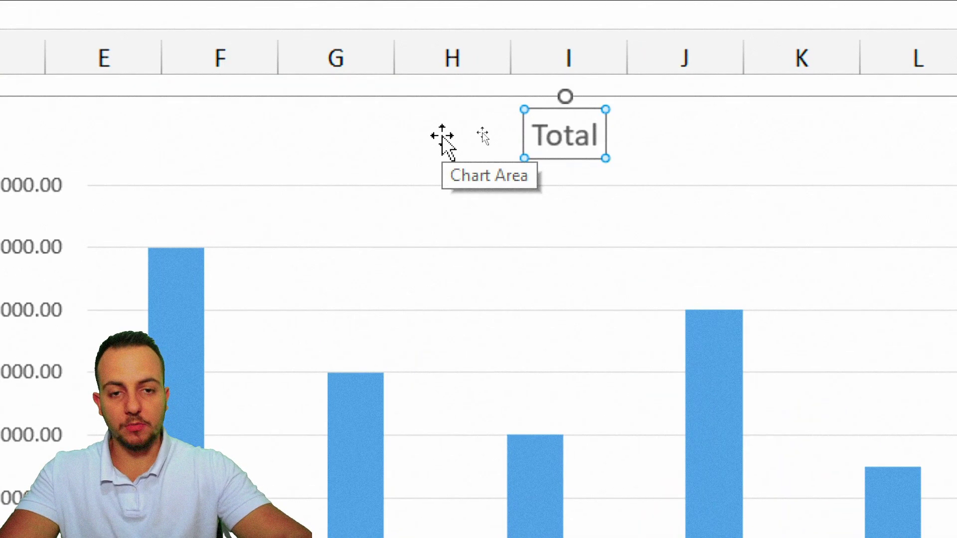
key(Delete)
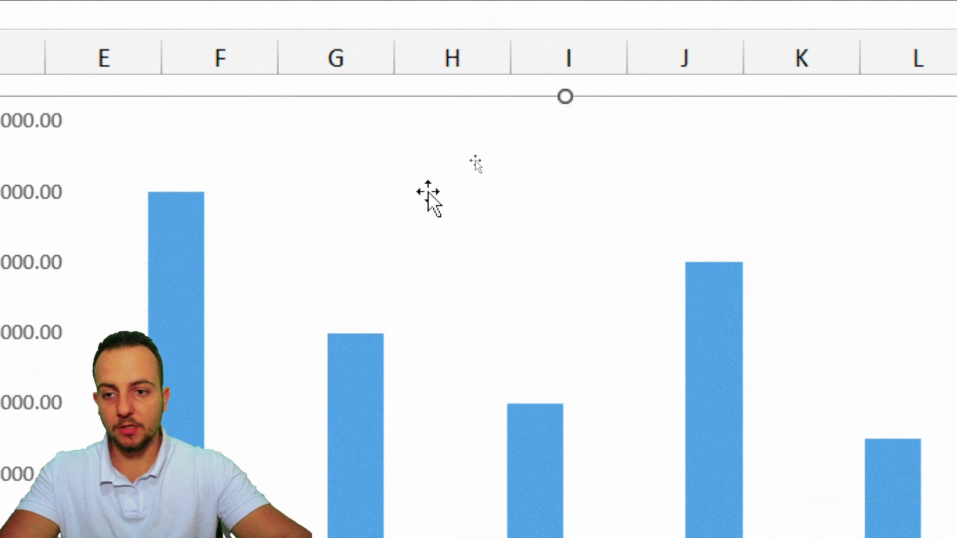
click(2, 187)
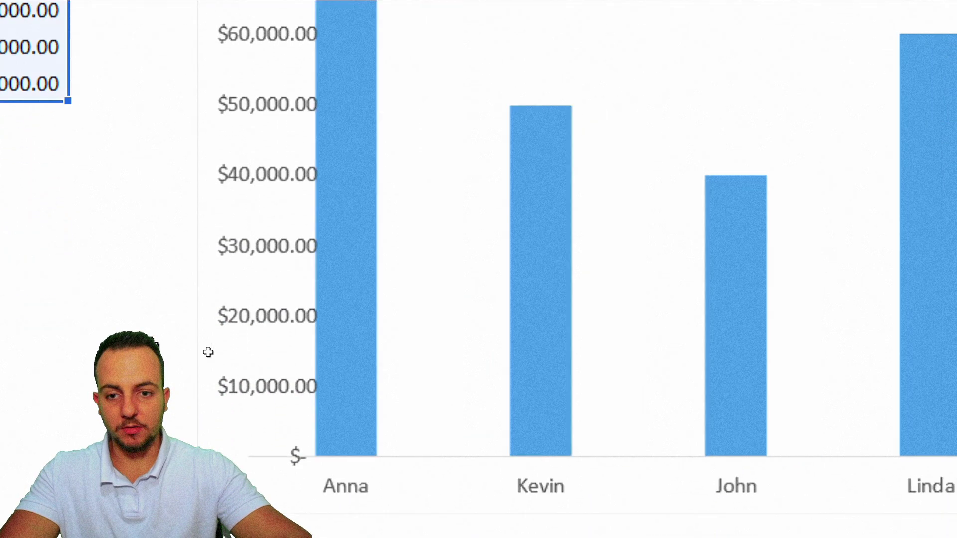
key(Delete)
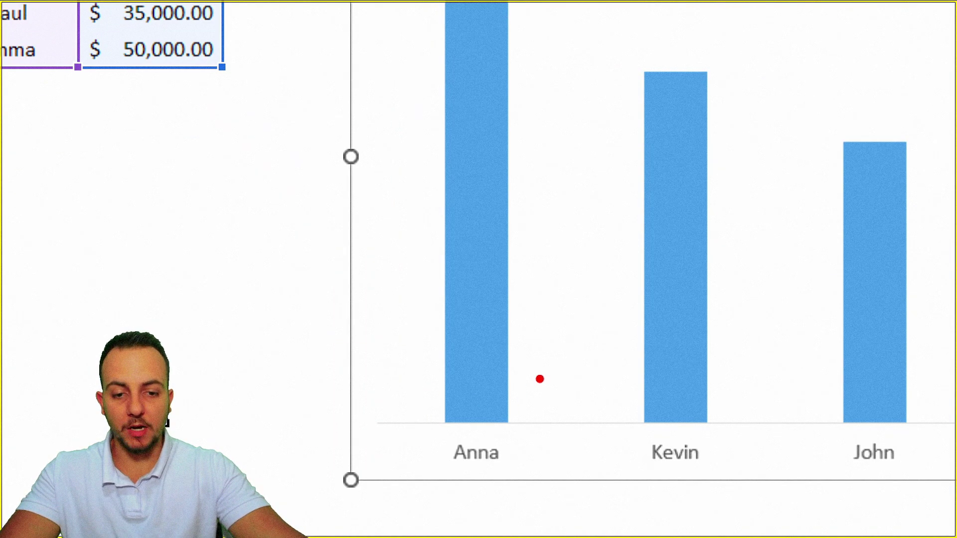
Add Inside Base data labels showing each total, such as $70,000.00 for Anna.
mouse_move(546, 346)
mouse_down()
mouse_move(372, 388)
mouse_move(566, 351)
mouse_up()
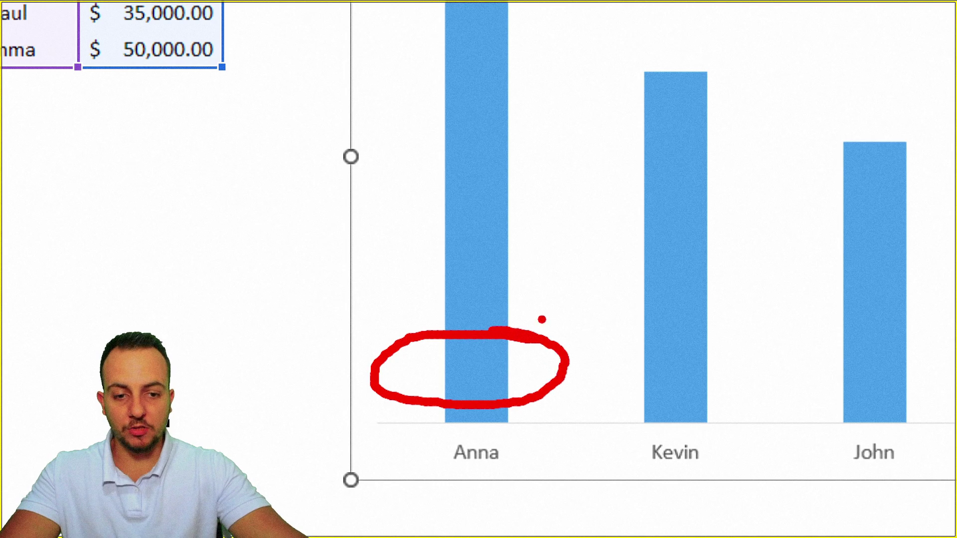
drag(542, 320, 579, 239)
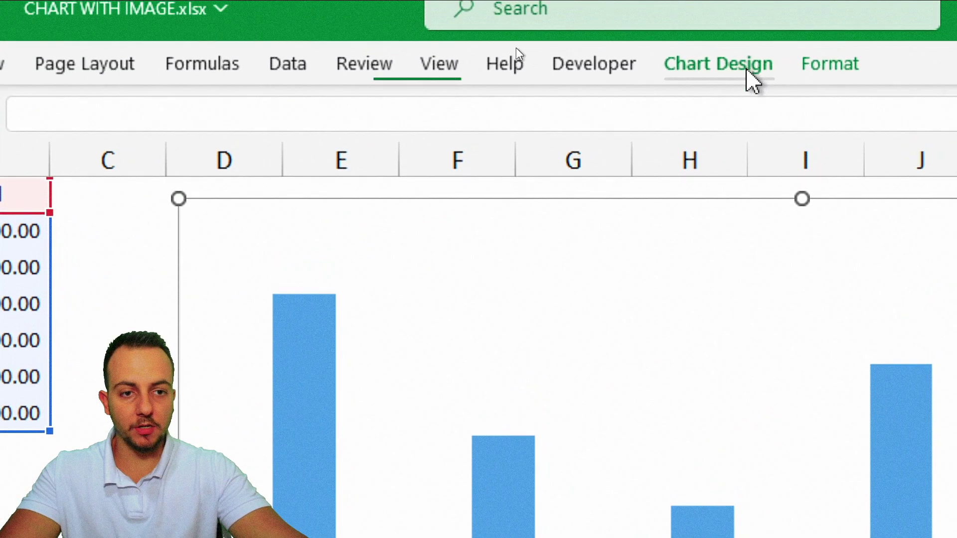
click(746, 70)
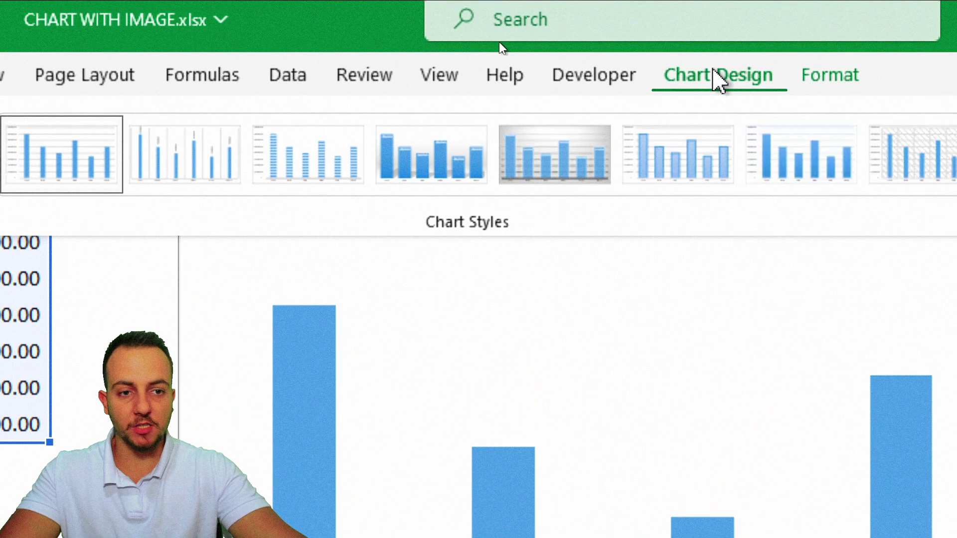
click(75, 188)
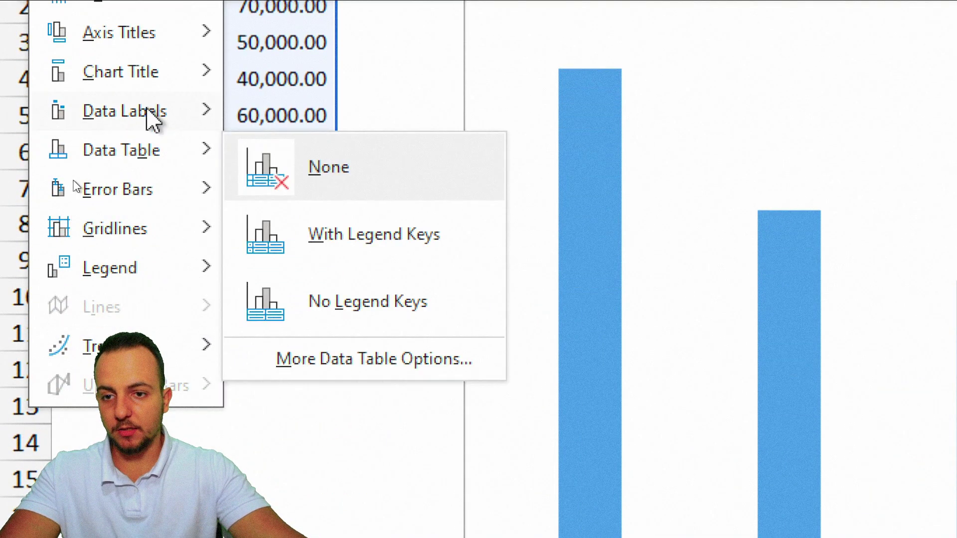
mouse_move(150, 112)
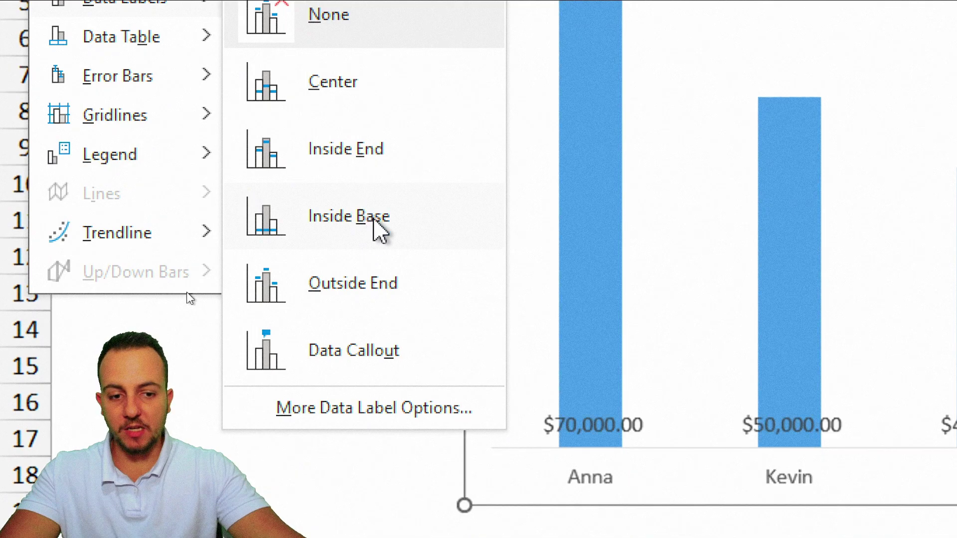
click(378, 227)
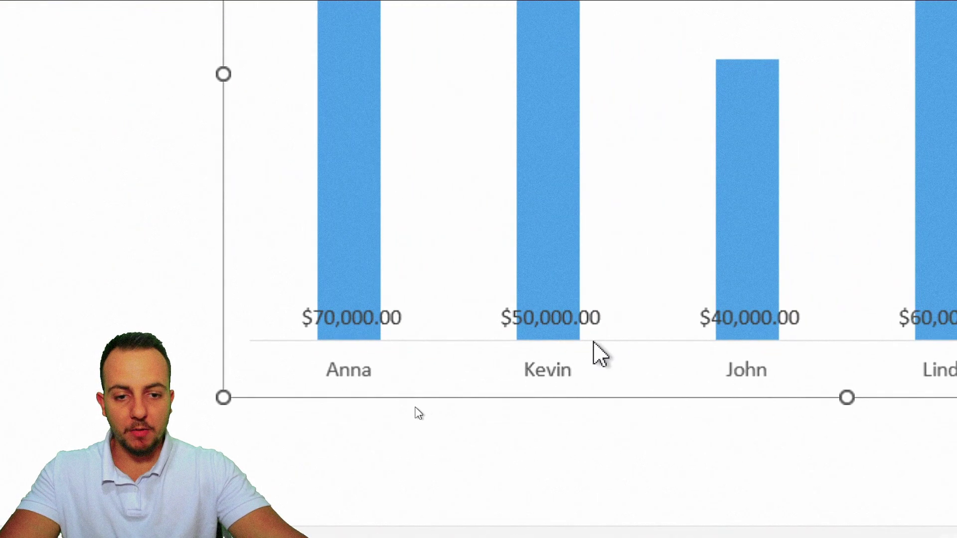
Format the data labels as Currency with 0 decimal places, e.g. $70,000.
right_click(573, 333)
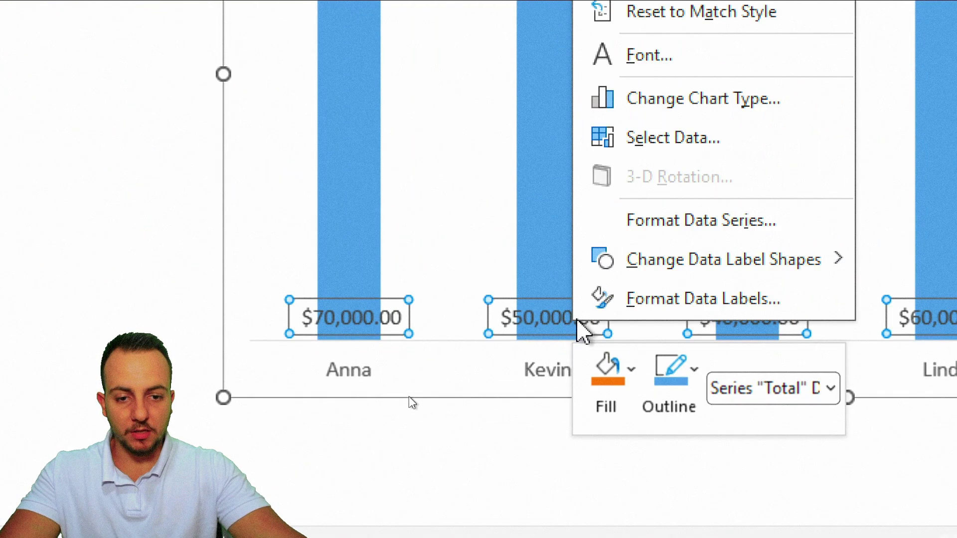
click(670, 305)
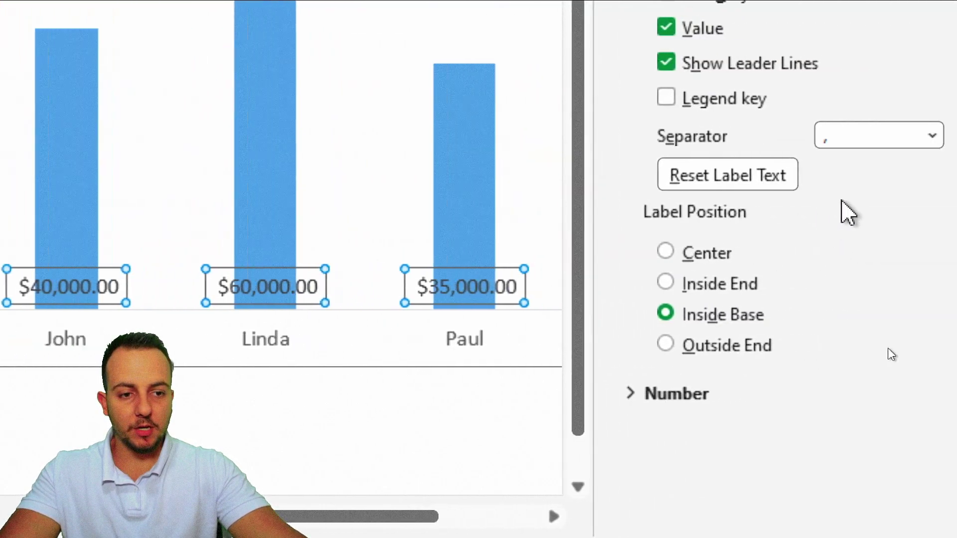
drag(597, 34, 496, 67)
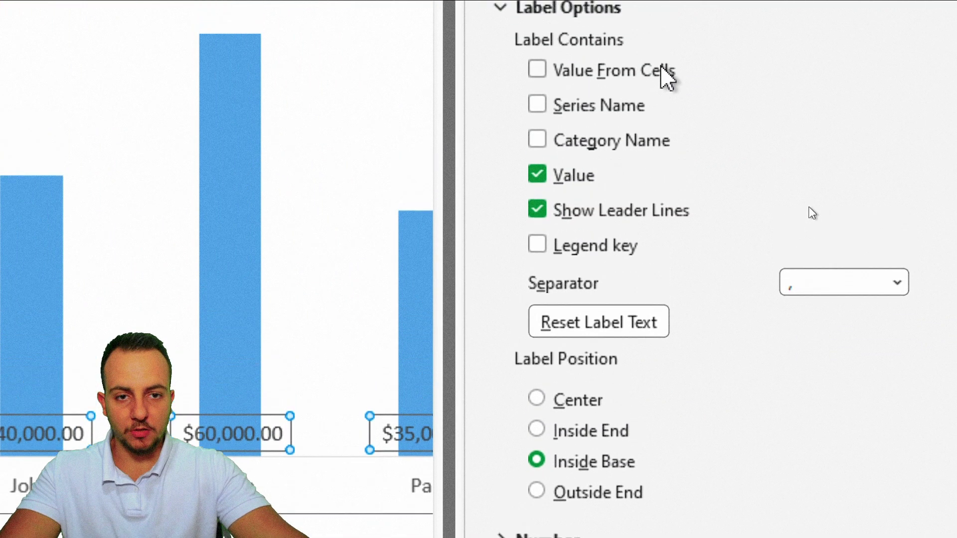
click(540, 80)
click(551, 106)
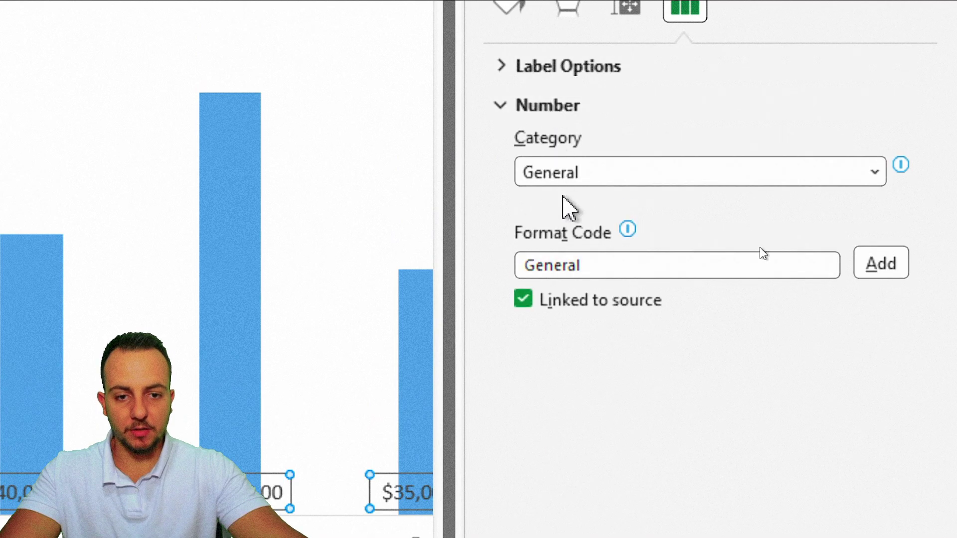
click(618, 174)
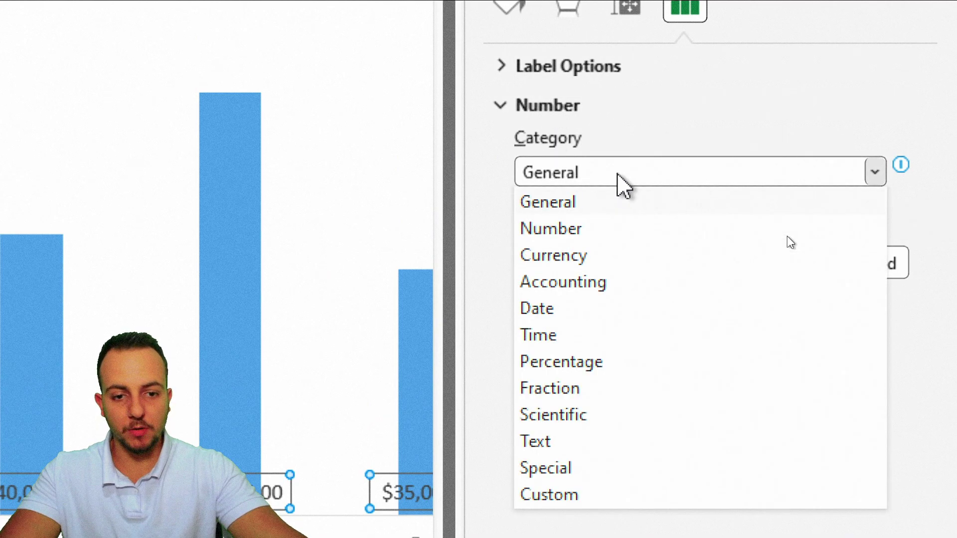
click(614, 261)
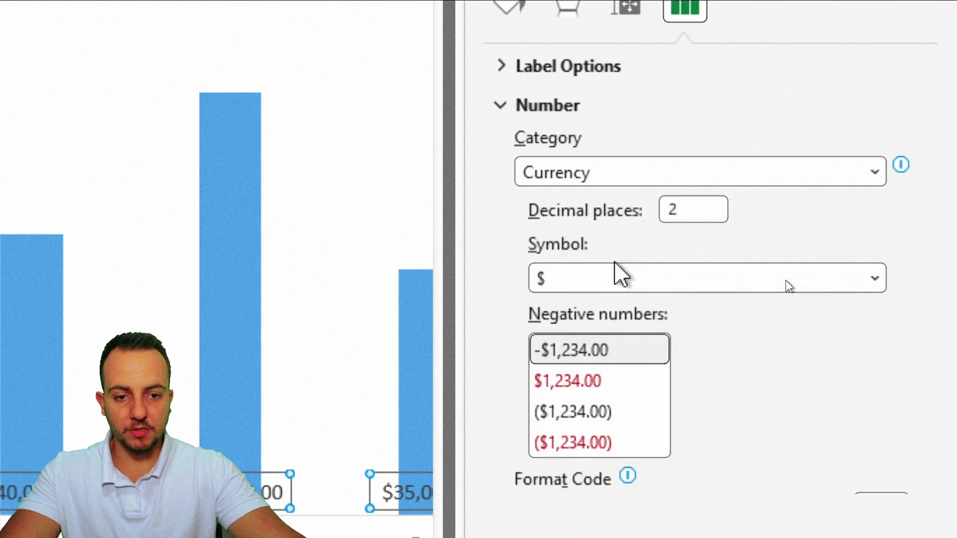
double_click(671, 212)
text(0)
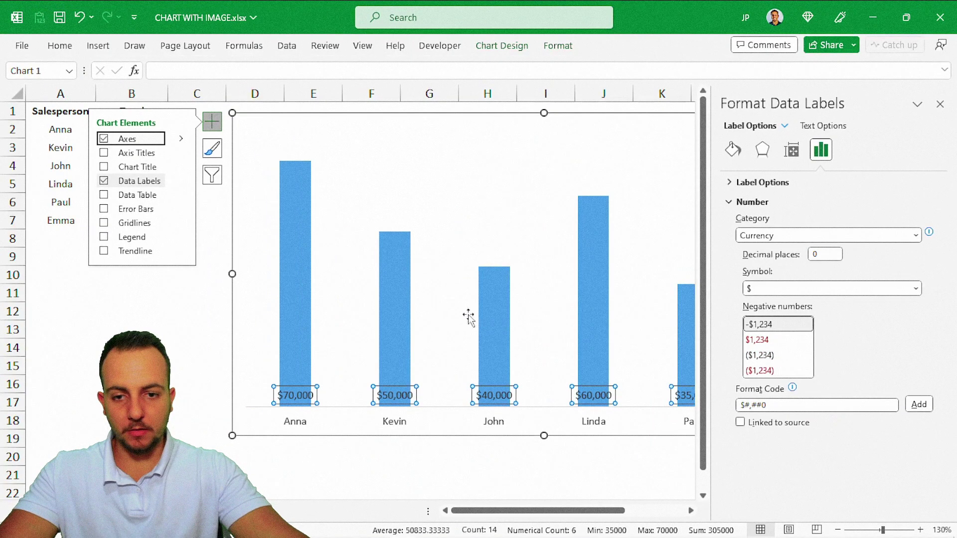
Set the column series gap width to 100%, after briefly trying 75%.
click(398, 304)
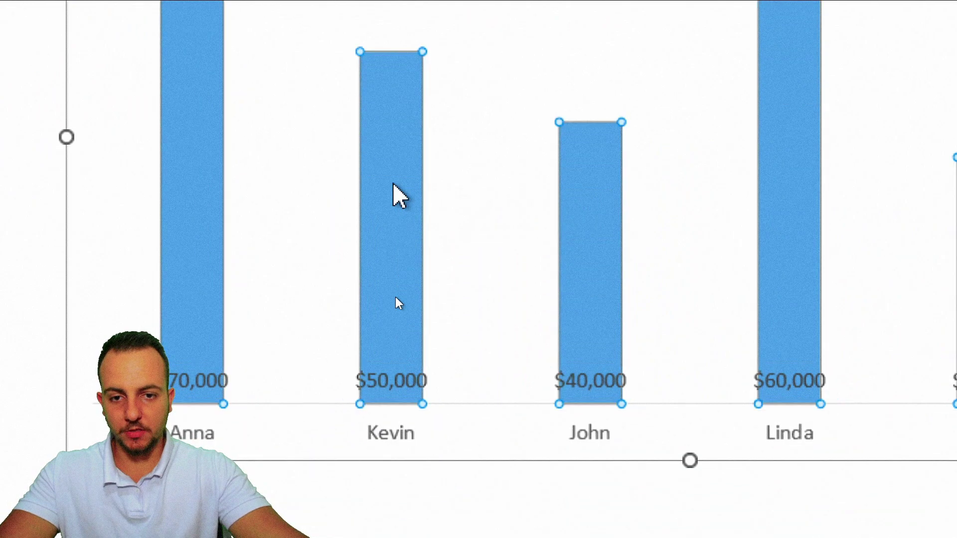
double_click(399, 304)
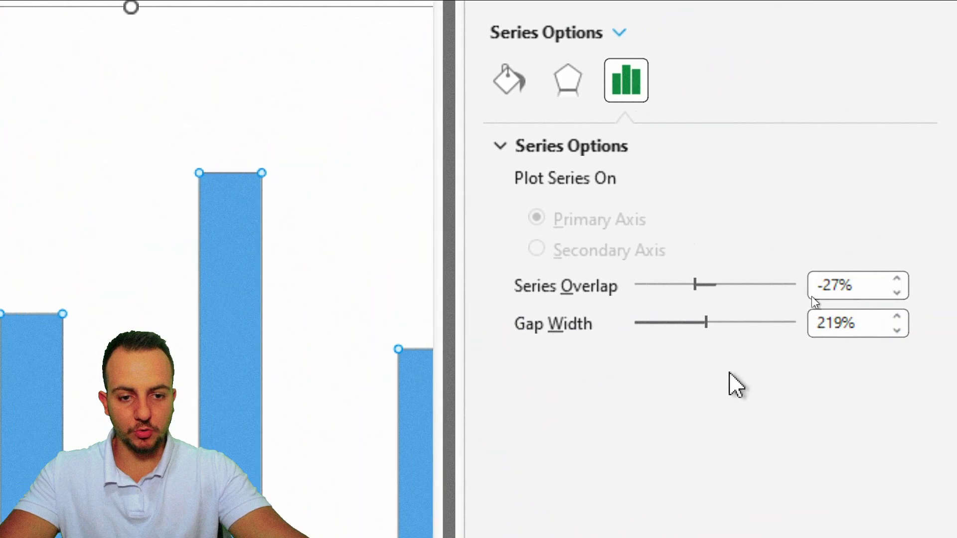
click(859, 327)
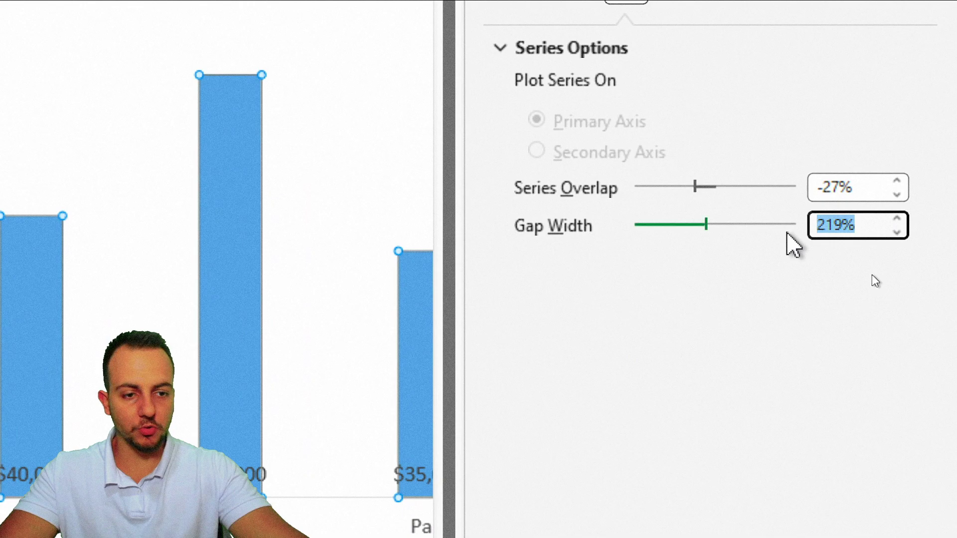
text(75)
key(Return)
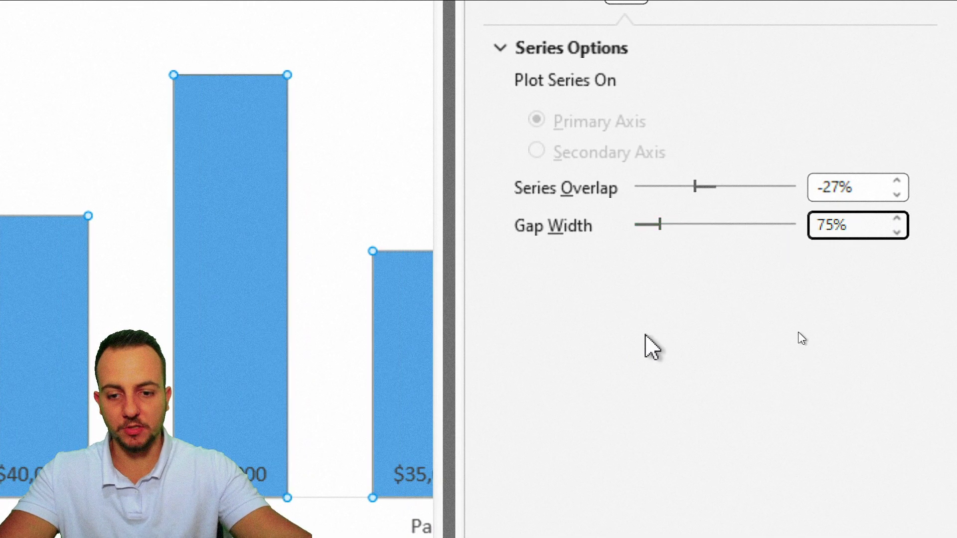
click(860, 224)
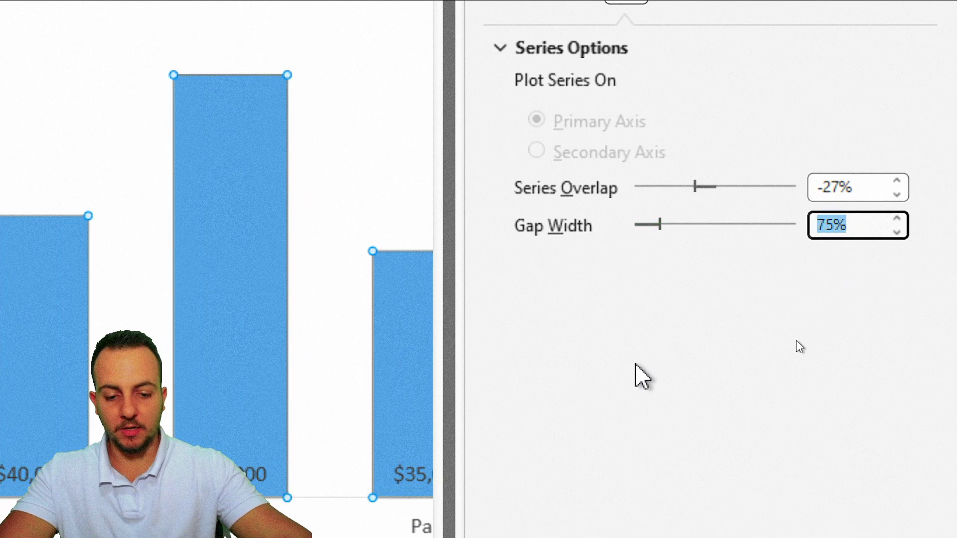
text(100)
key(Return)
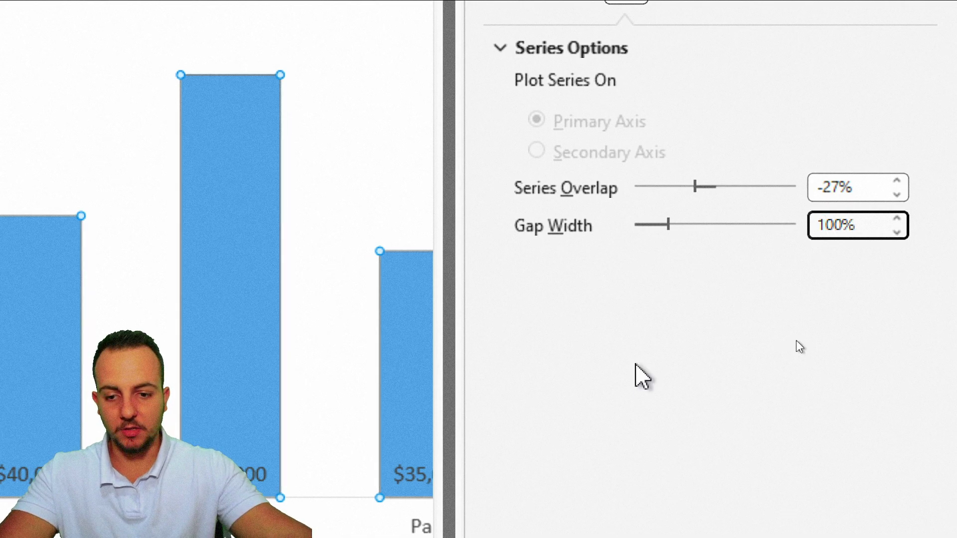
Make the data labels bold, white and 11-point.
click(924, 60)
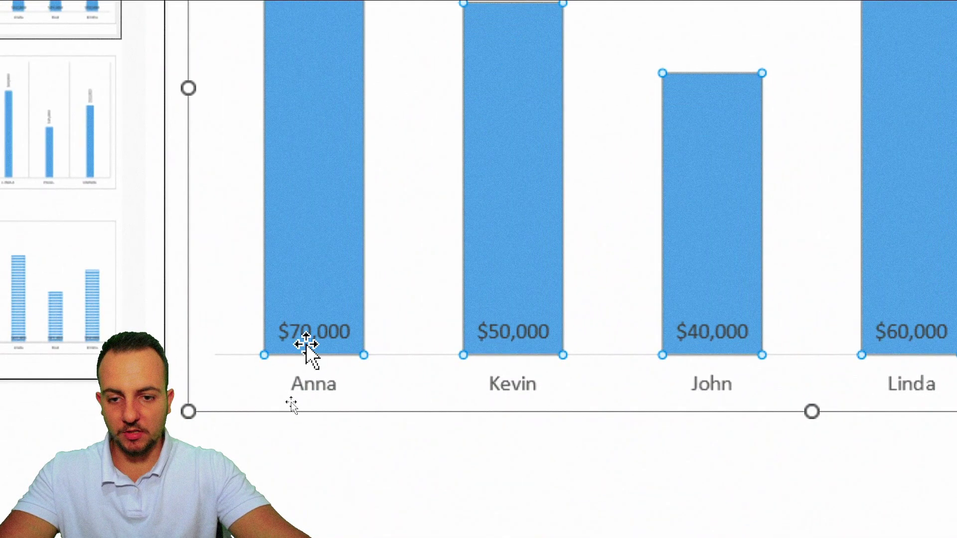
click(236, 426)
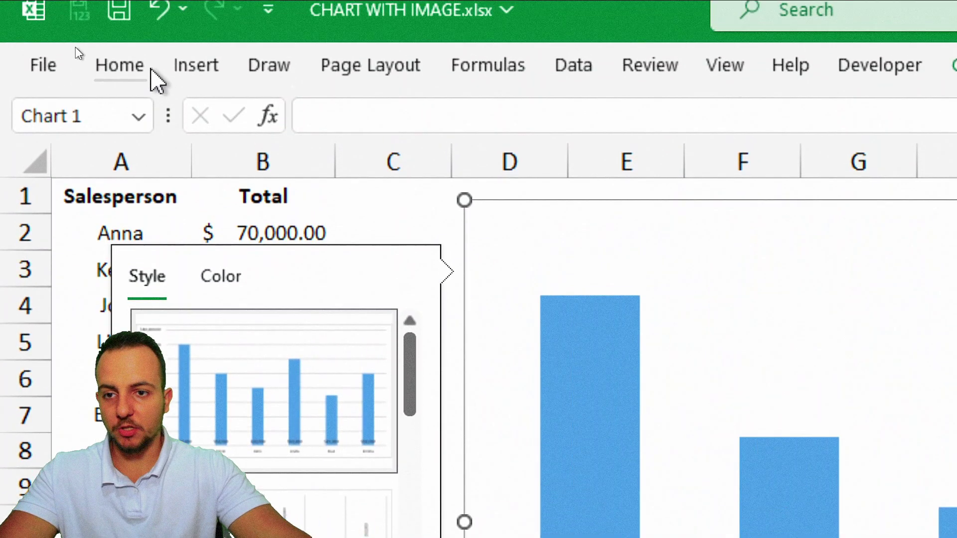
click(134, 66)
click(463, 164)
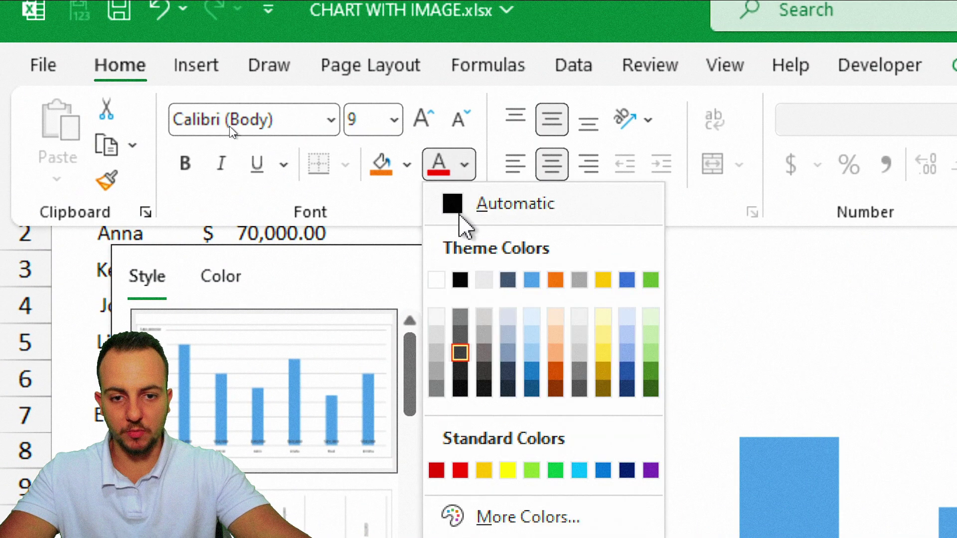
click(437, 281)
click(192, 174)
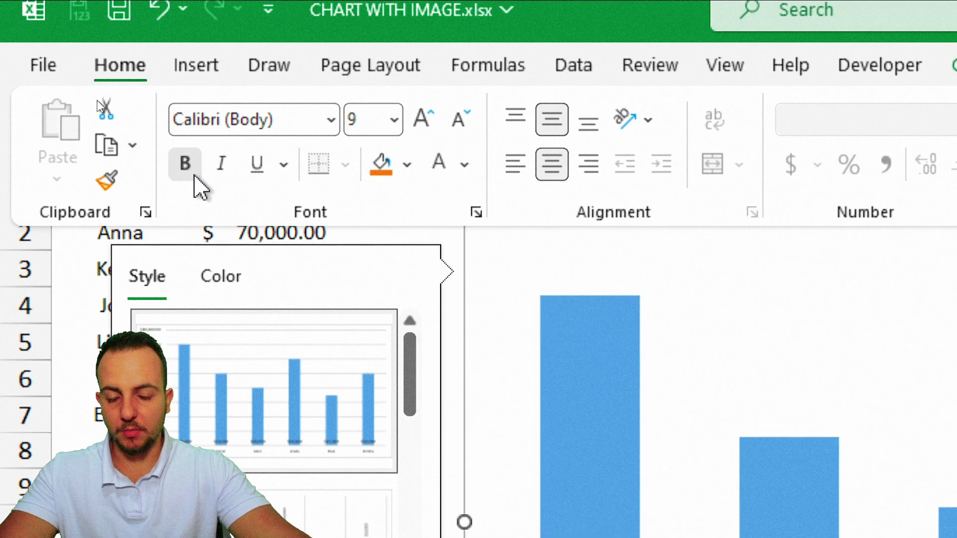
click(424, 120)
click(424, 120)
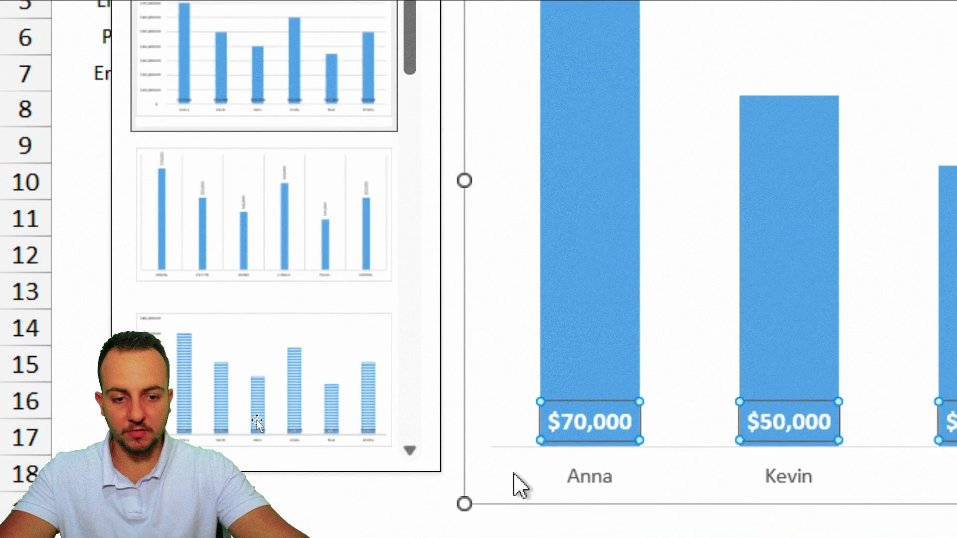
click(420, 82)
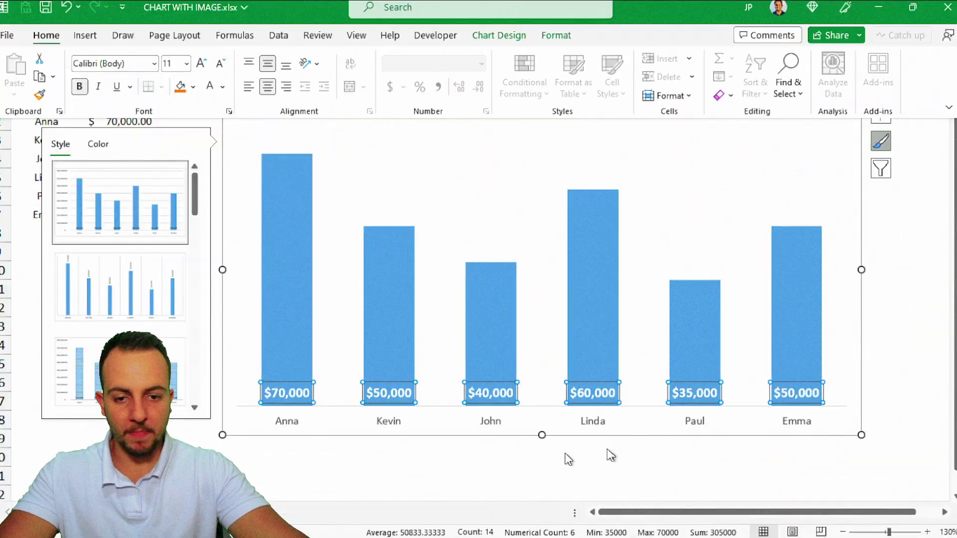
click(441, 471)
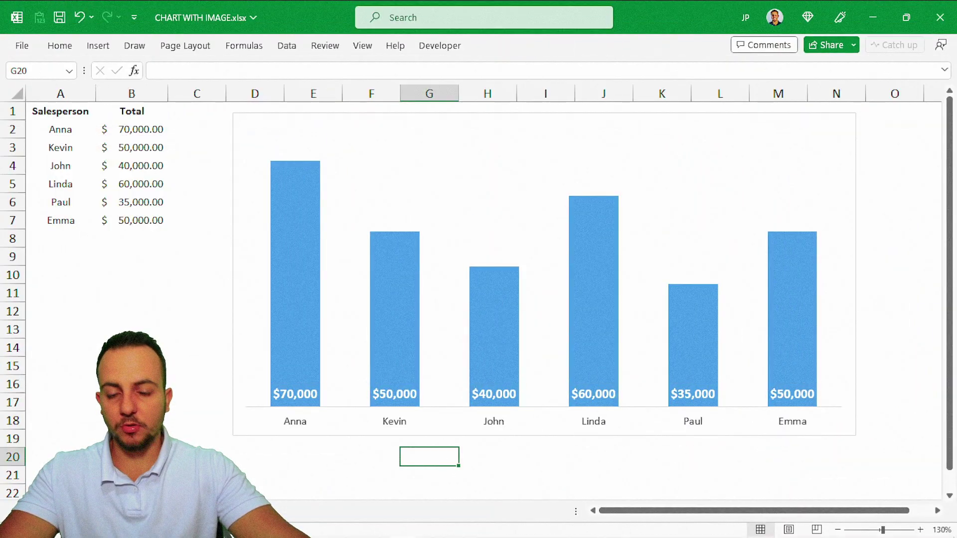
Copy the Total column B1:B7 and paste it into the chart as a second series.
mouse_move(258, 133)
mouse_down()
mouse_move(356, 186)
mouse_move(423, 257)
mouse_move(529, 286)
mouse_up()
drag(600, 199, 643, 212)
drag(643, 251, 747, 318)
drag(751, 207, 858, 264)
key(Escape)
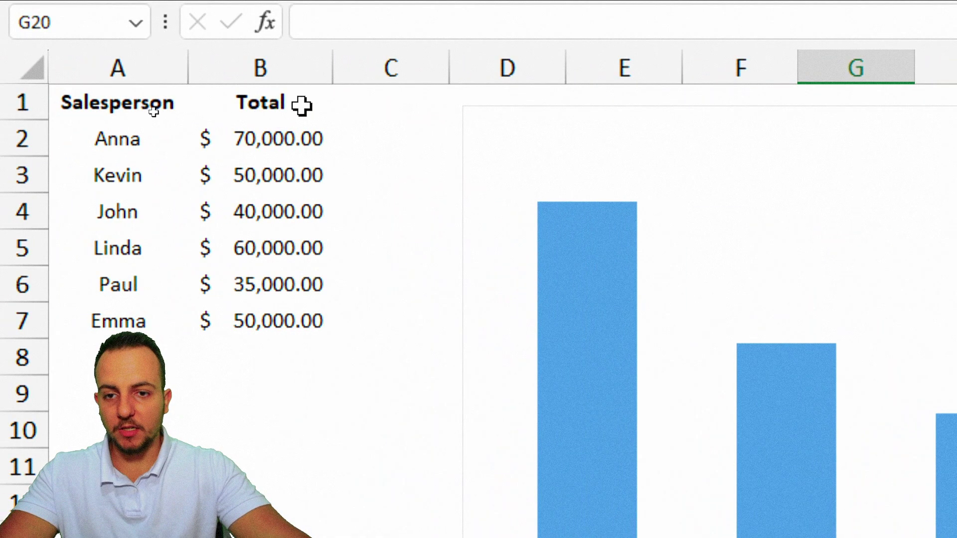
drag(302, 105, 264, 320)
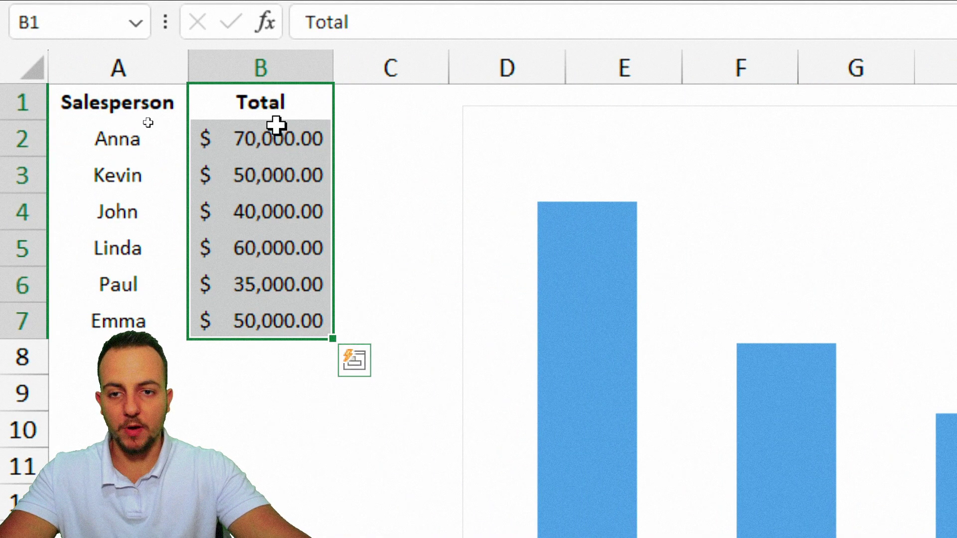
key(ctrl+c)
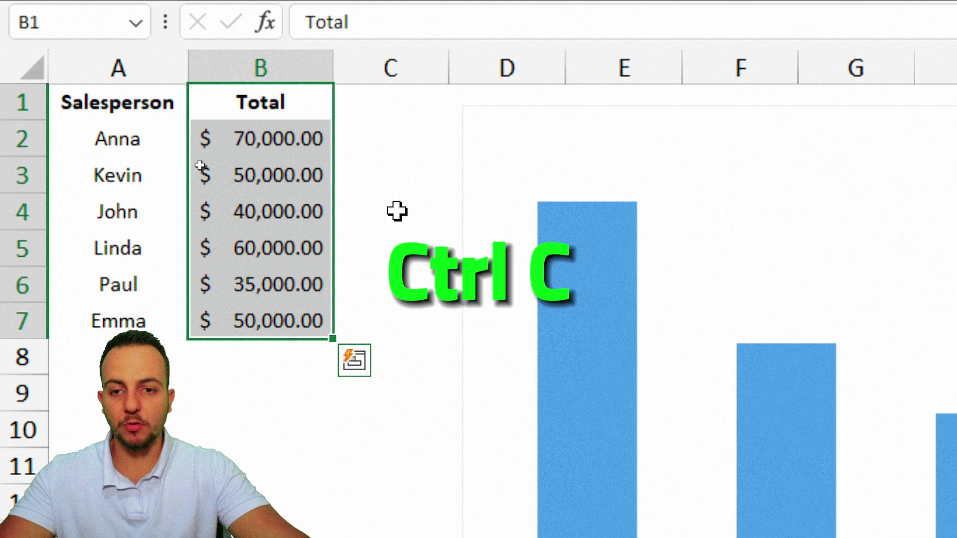
click(519, 115)
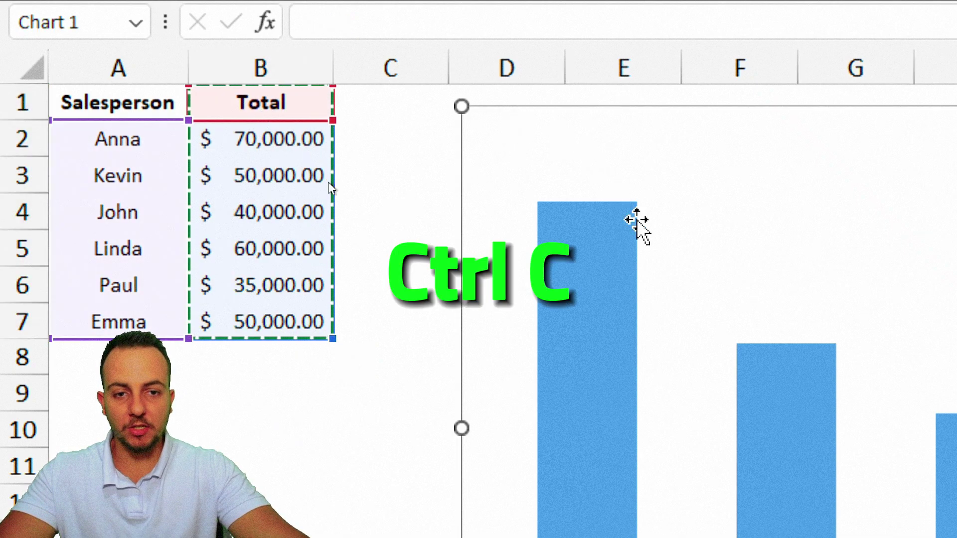
key(ctrl+v)
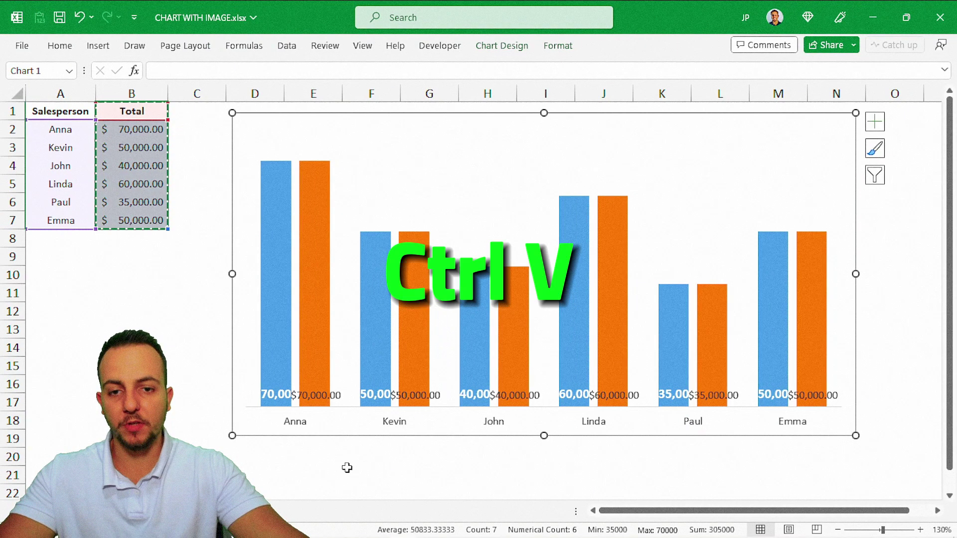
click(340, 474)
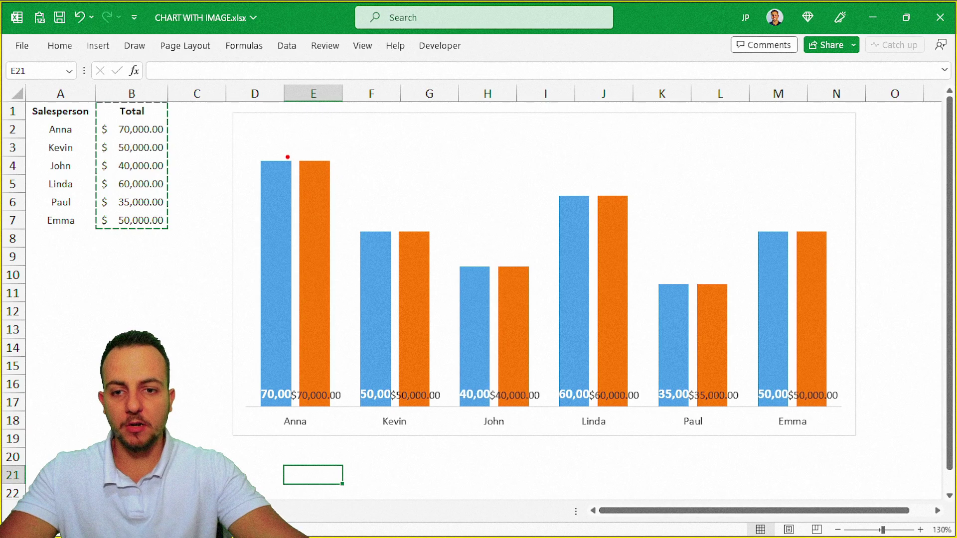
mouse_move(282, 158)
mouse_down()
mouse_move(403, 235)
mouse_move(497, 276)
mouse_up()
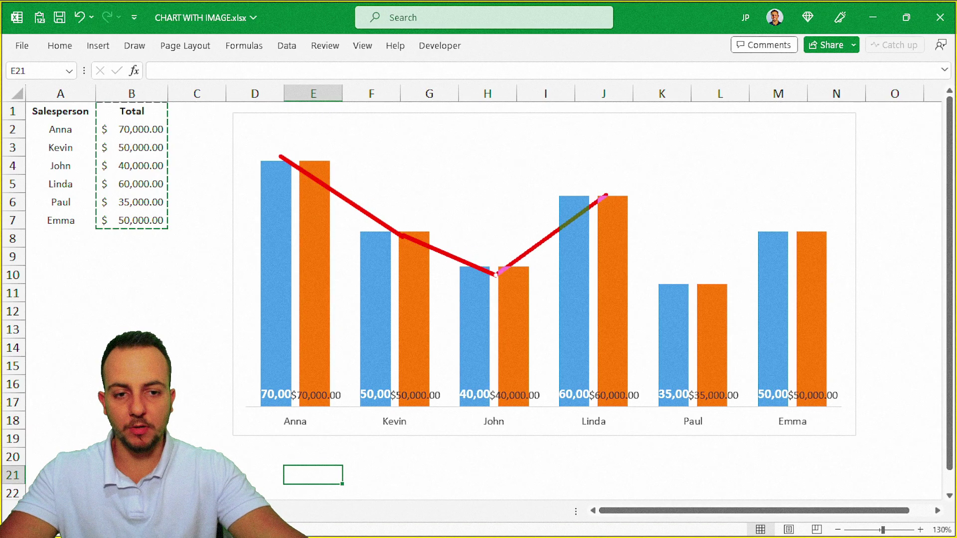
mouse_move(605, 194)
mouse_down()
mouse_move(590, 198)
mouse_move(690, 287)
mouse_move(817, 227)
mouse_up()
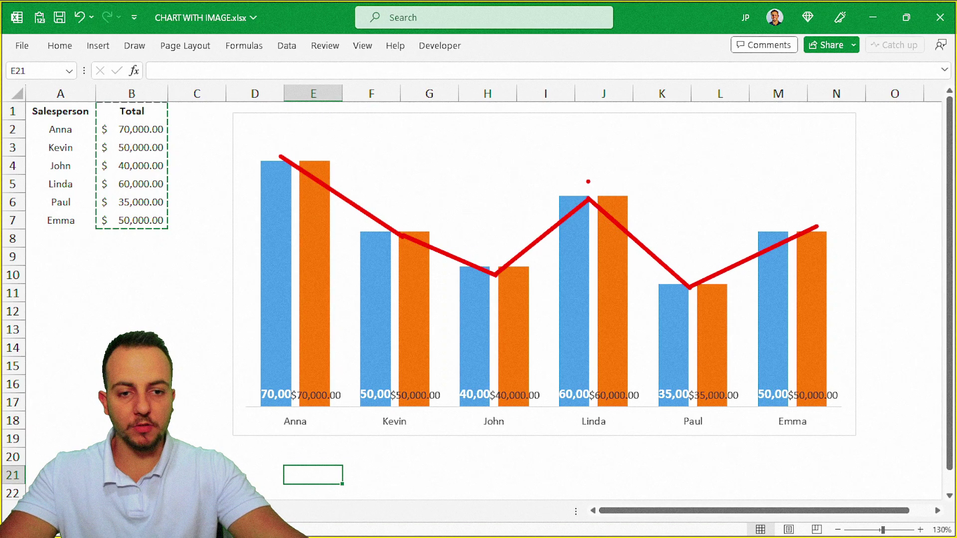
drag(281, 129, 244, 134)
drag(369, 248, 381, 199)
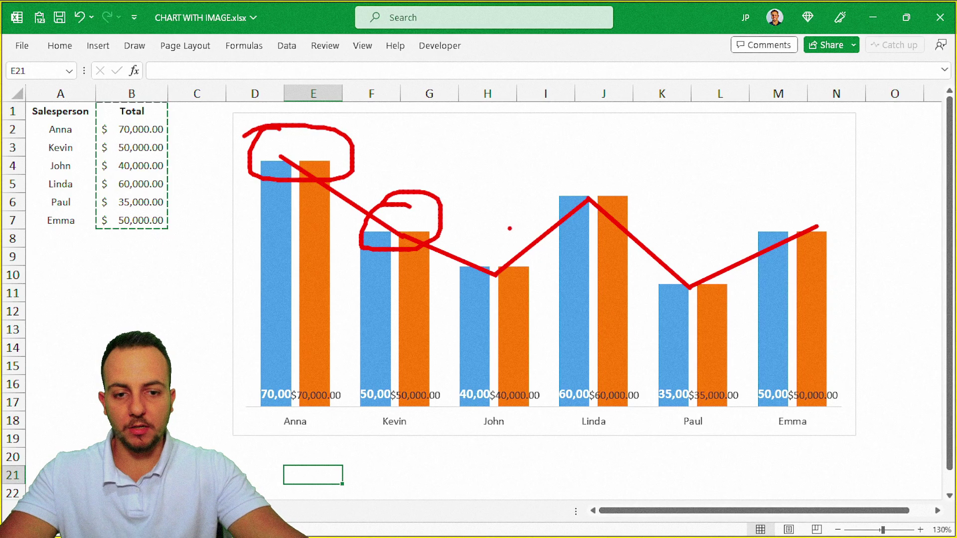
drag(499, 226, 476, 227)
key(Escape)
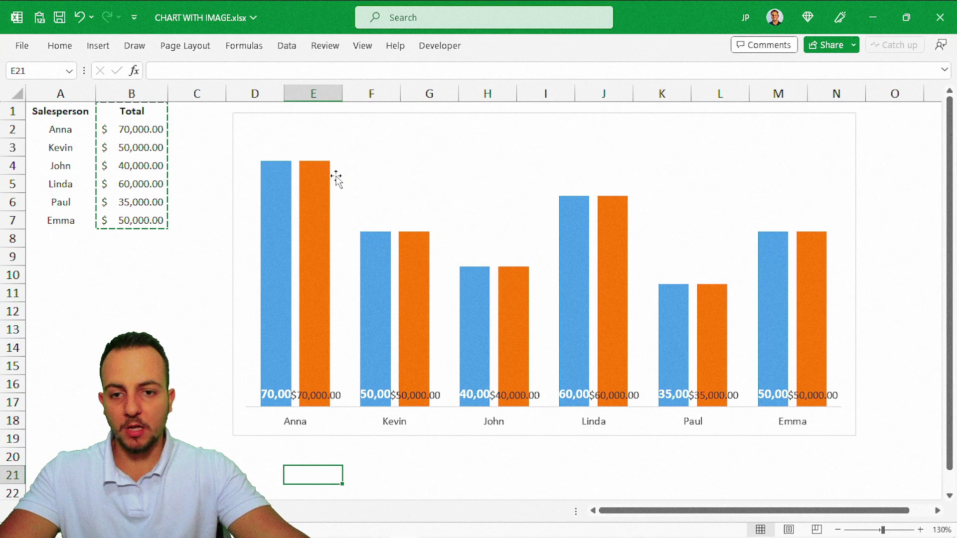
Change to a Combo chart: first Total as Clustered Column, second Total as Line.
right_click(189, 203)
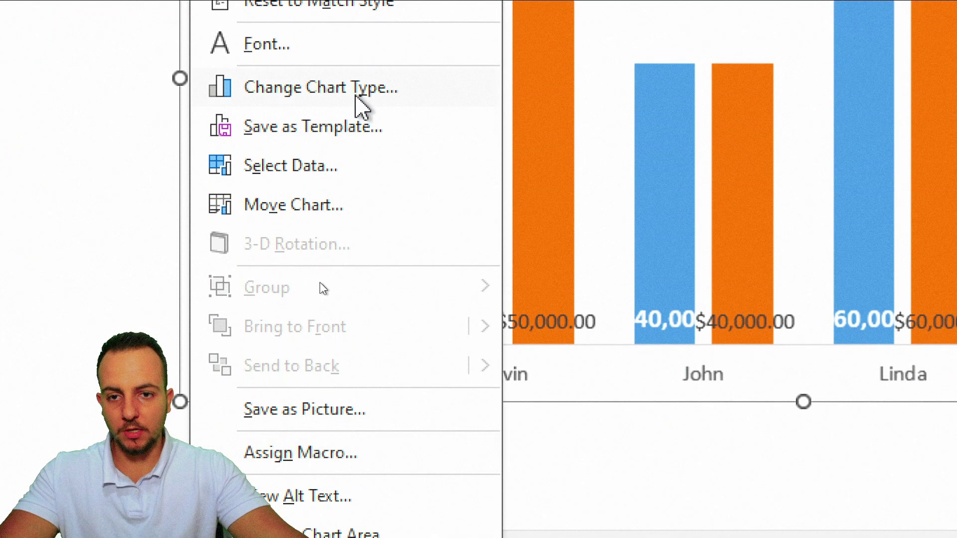
click(357, 92)
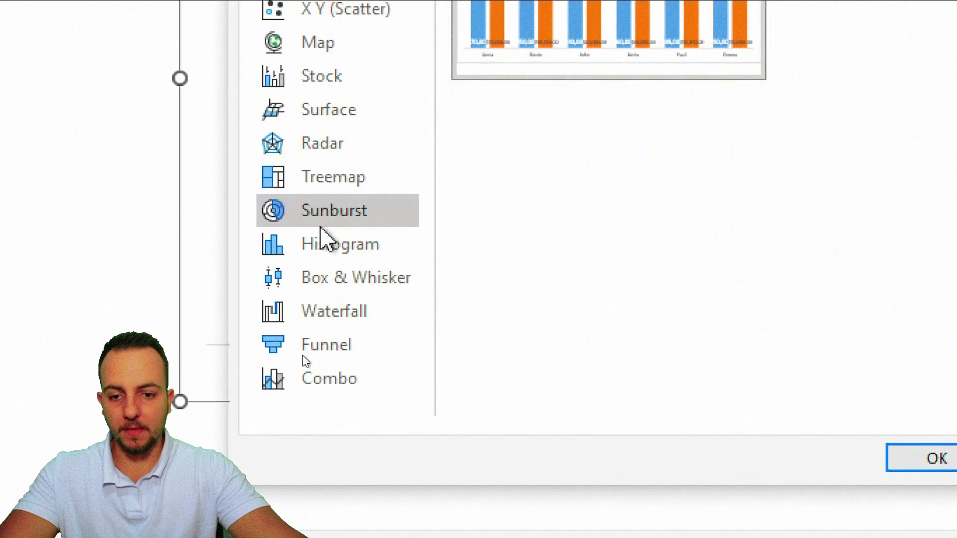
click(326, 382)
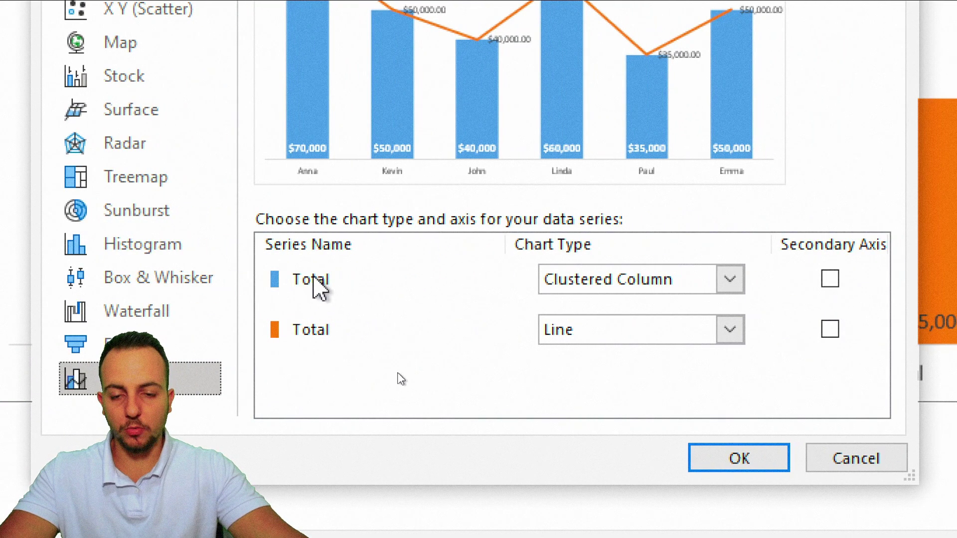
click(581, 335)
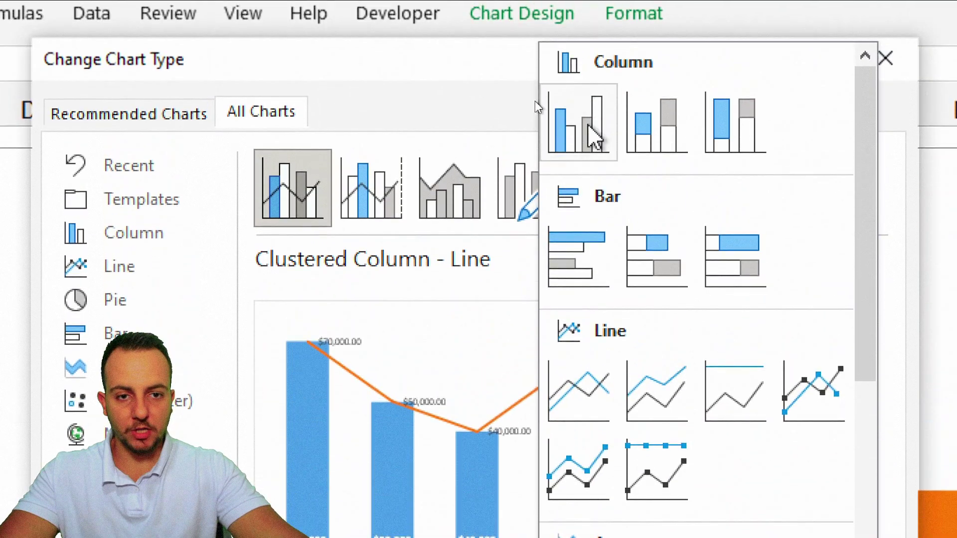
click(573, 124)
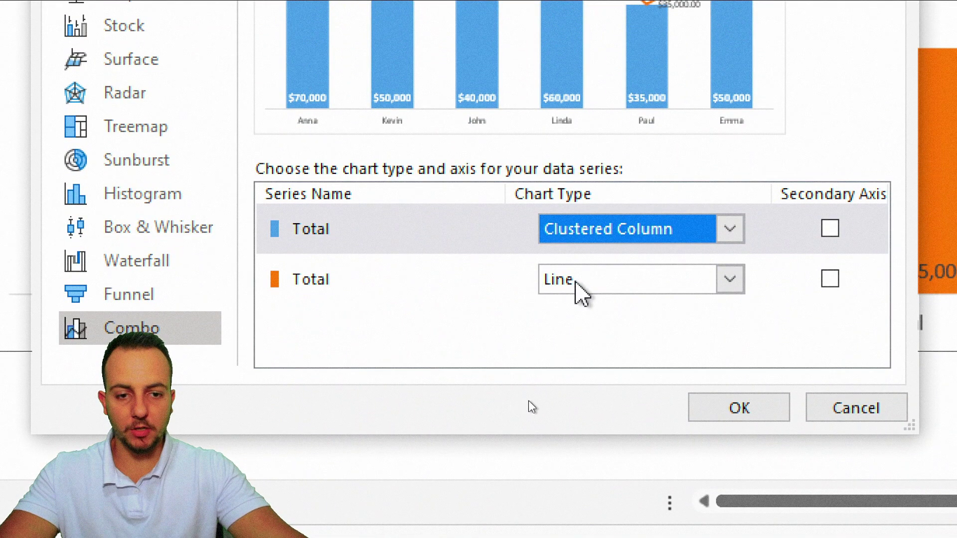
click(578, 283)
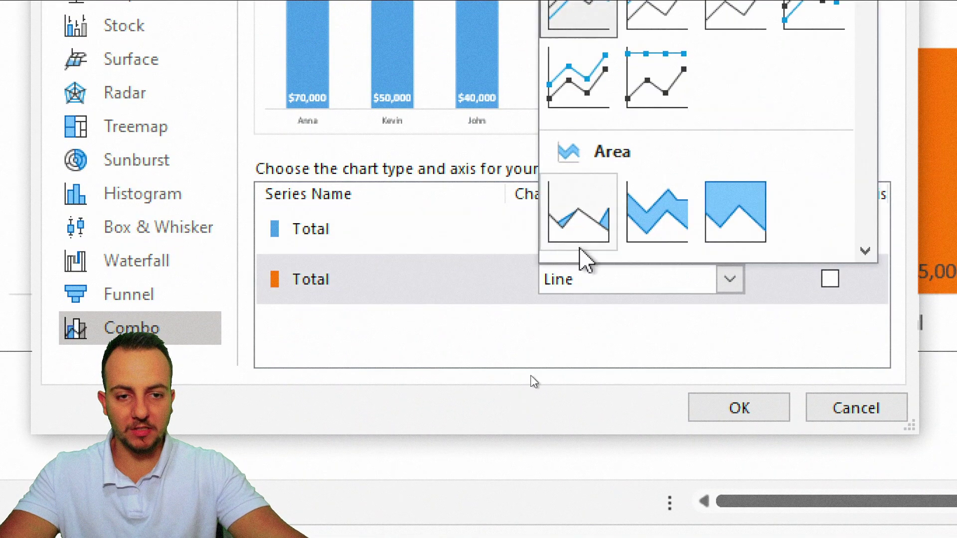
click(582, 124)
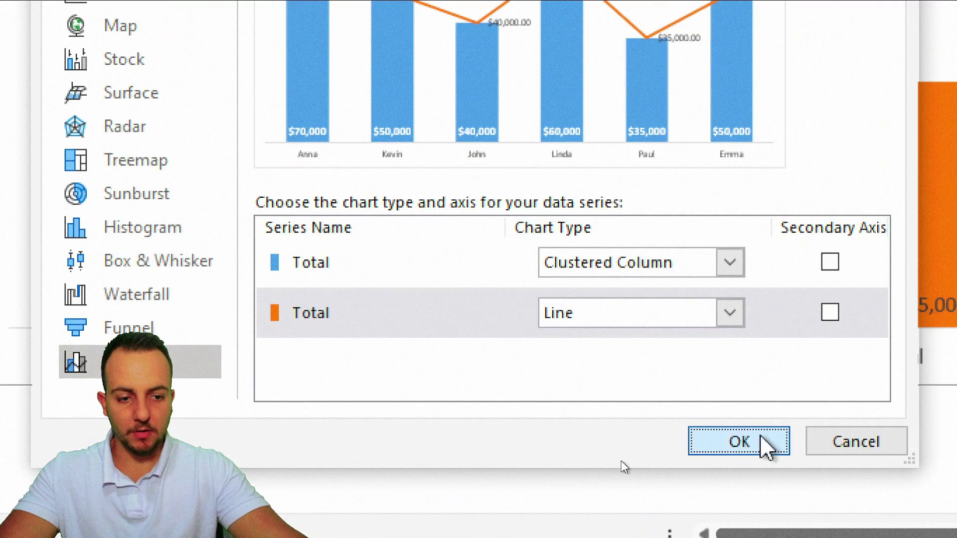
click(763, 443)
click(477, 473)
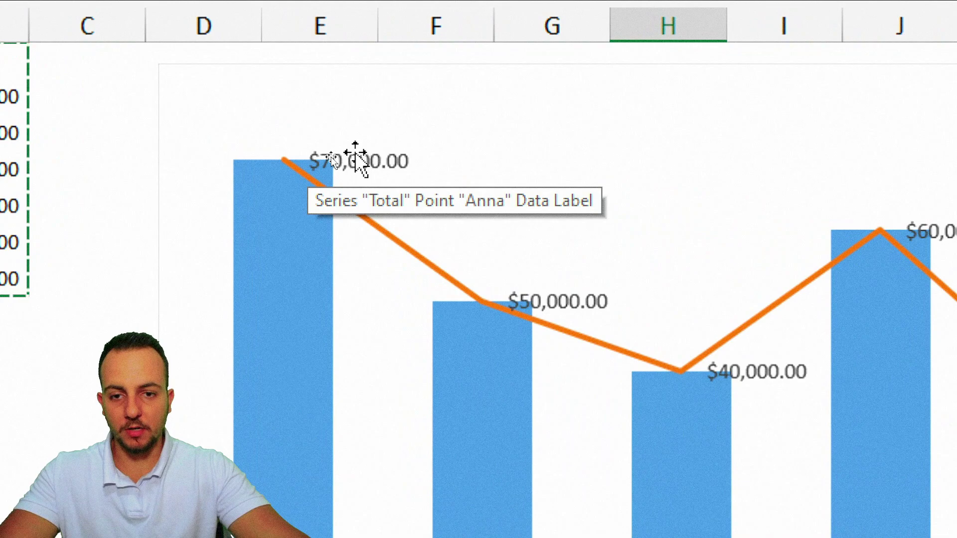
Delete the $70,000.00-style data labels from the orange Total line.
click(344, 162)
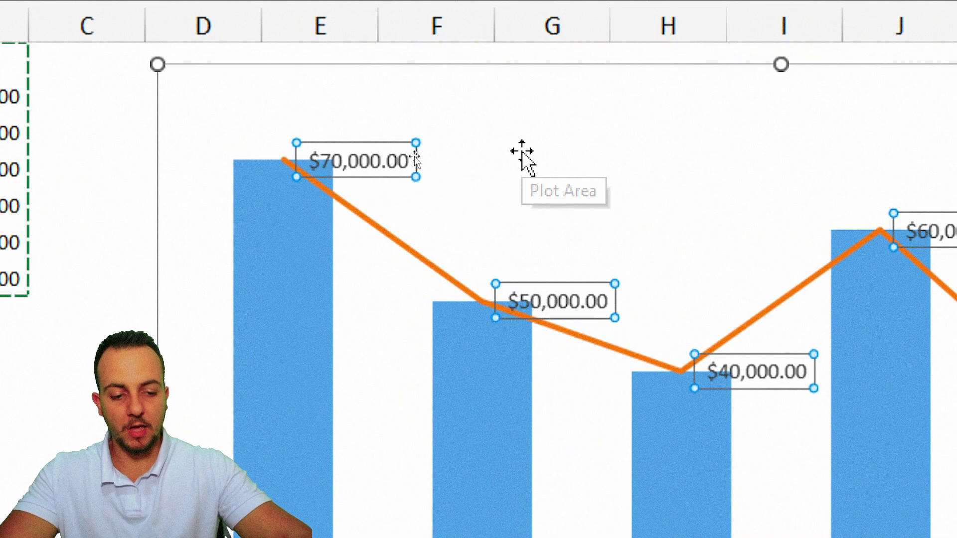
key(Delete)
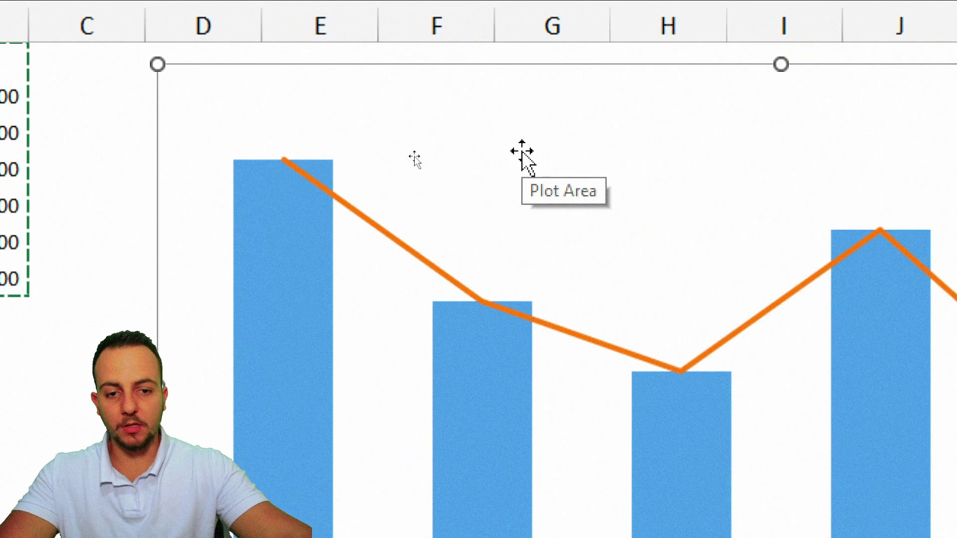
right_click(399, 244)
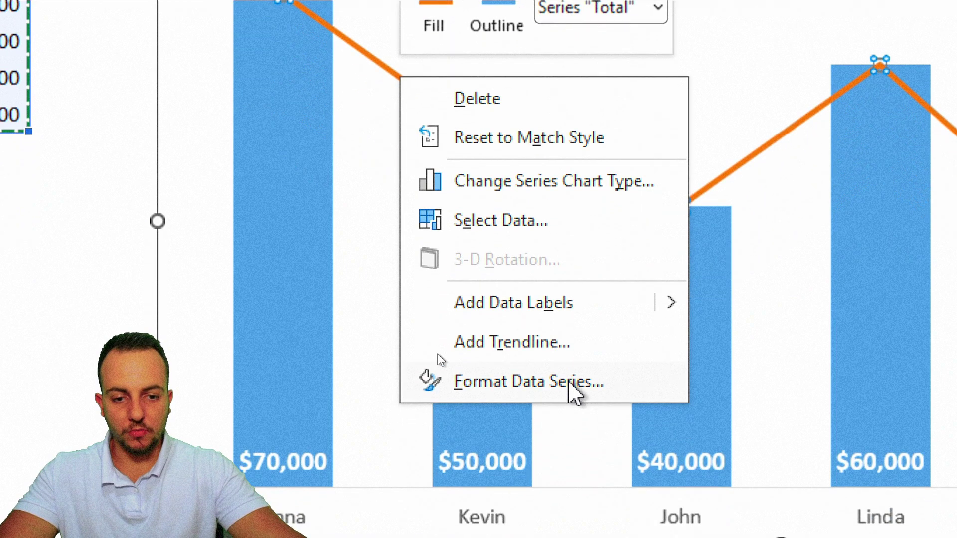
Set the orange Total series line to No line.
click(571, 386)
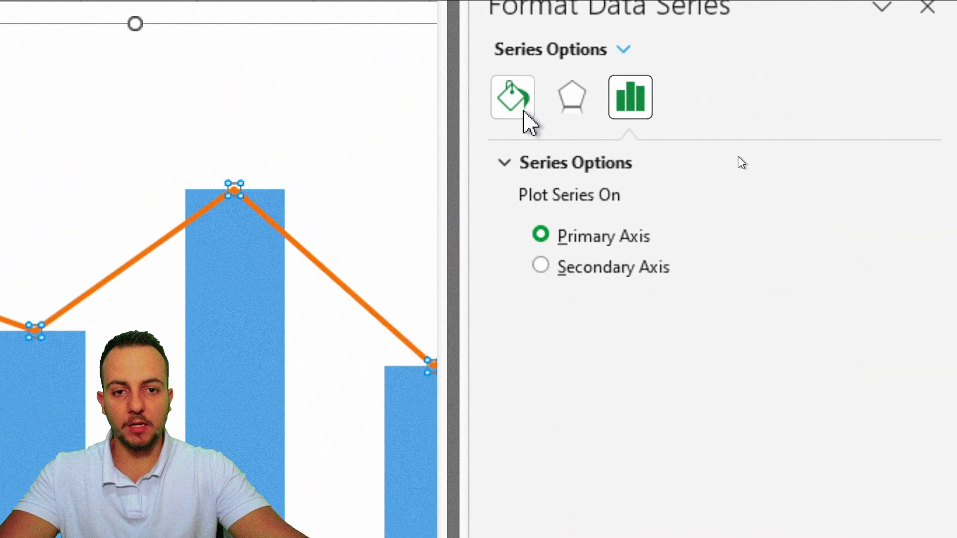
click(524, 110)
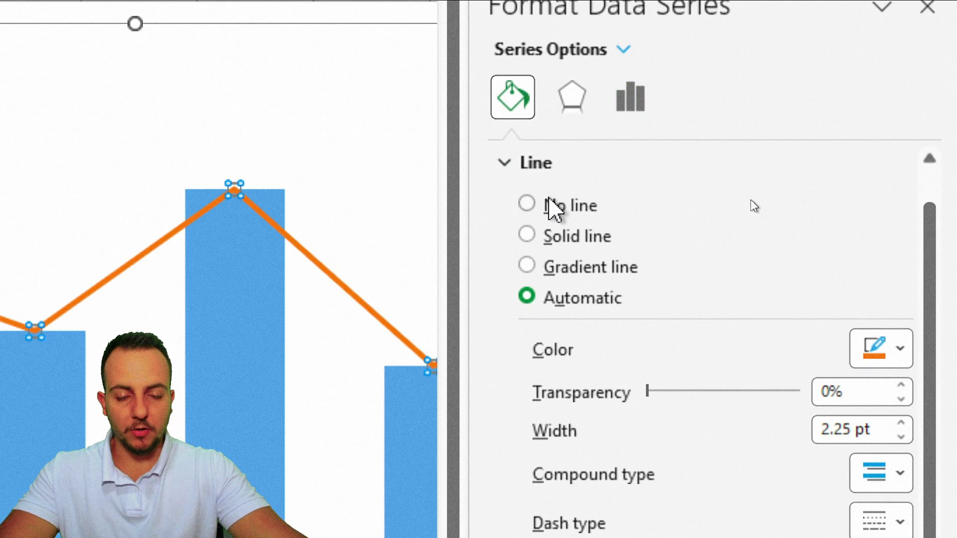
click(551, 205)
click(558, 201)
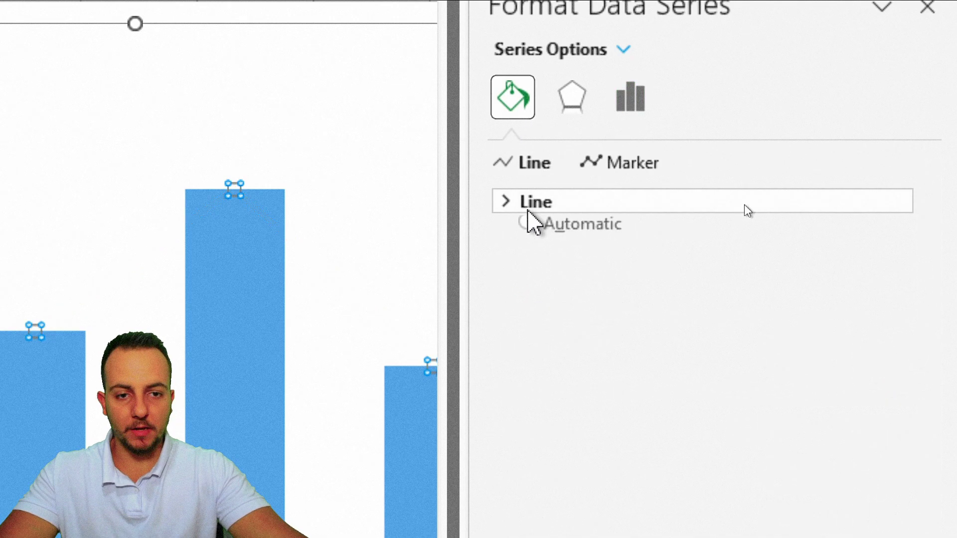
Show the Total points as built-in square markers of size 20.
click(621, 165)
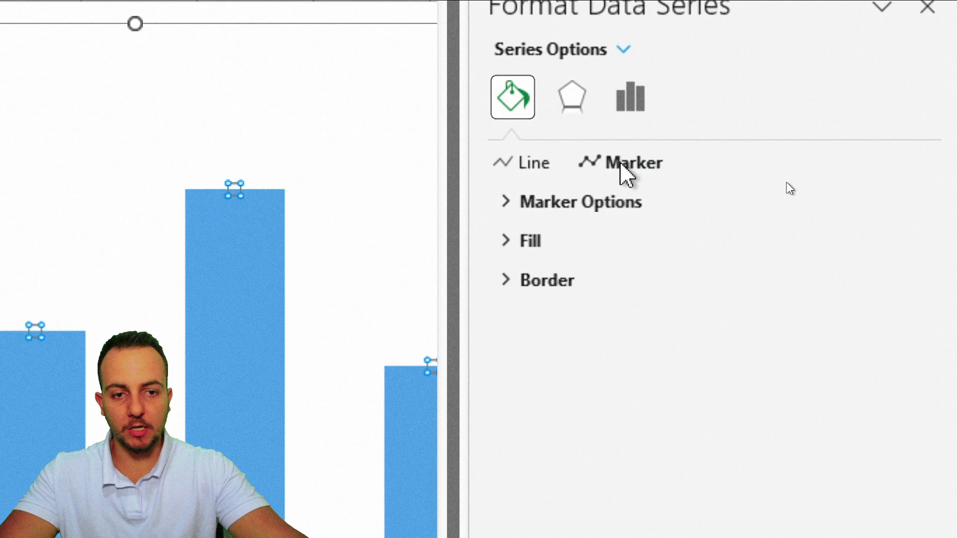
click(552, 202)
click(558, 303)
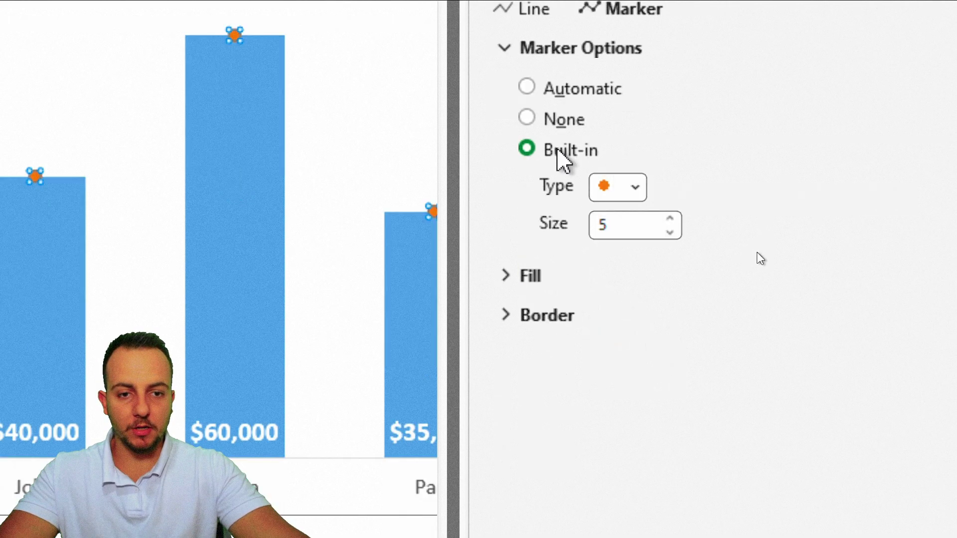
click(629, 192)
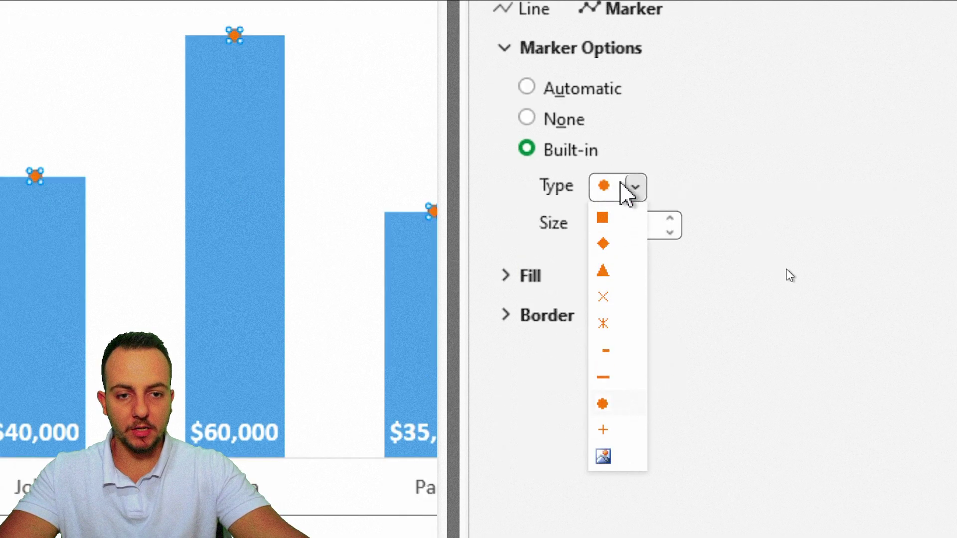
click(618, 216)
click(673, 220)
click(673, 220)
click(673, 220)
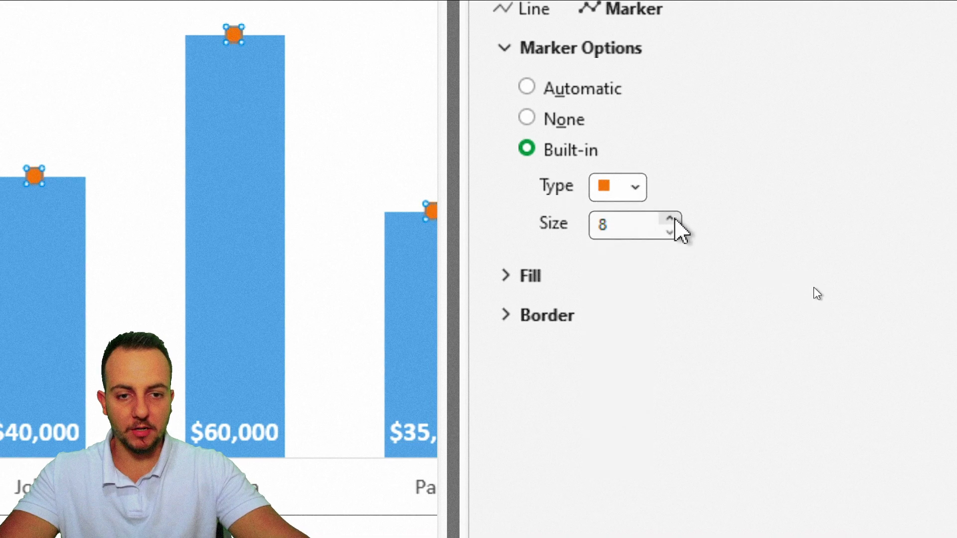
click(673, 220)
click(673, 220)
click(673, 220)
drag(672, 220, 672, 219)
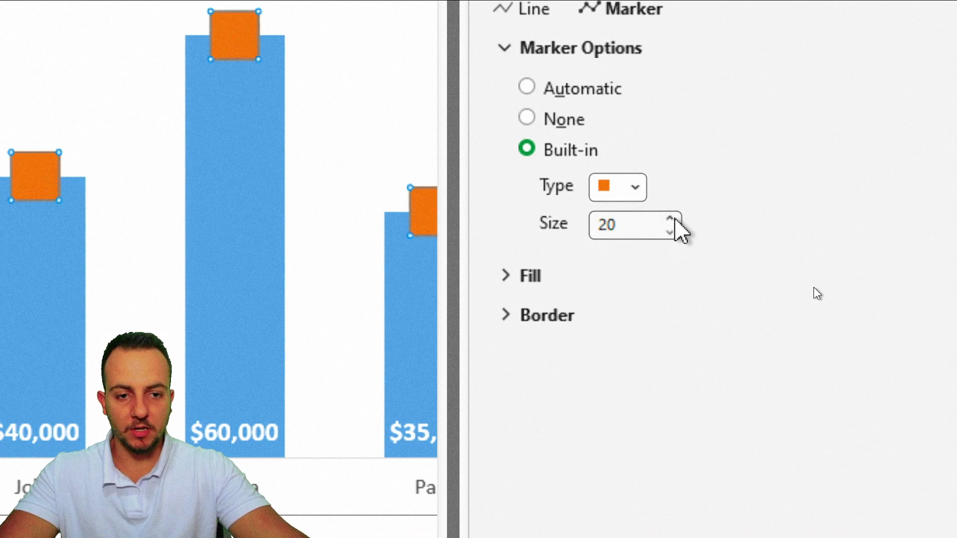
click(923, 36)
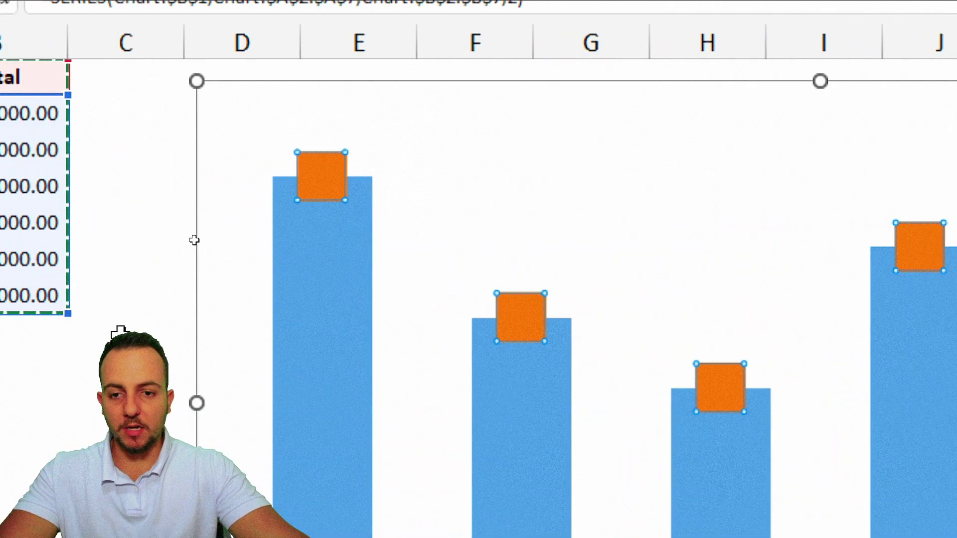
key(Escape)
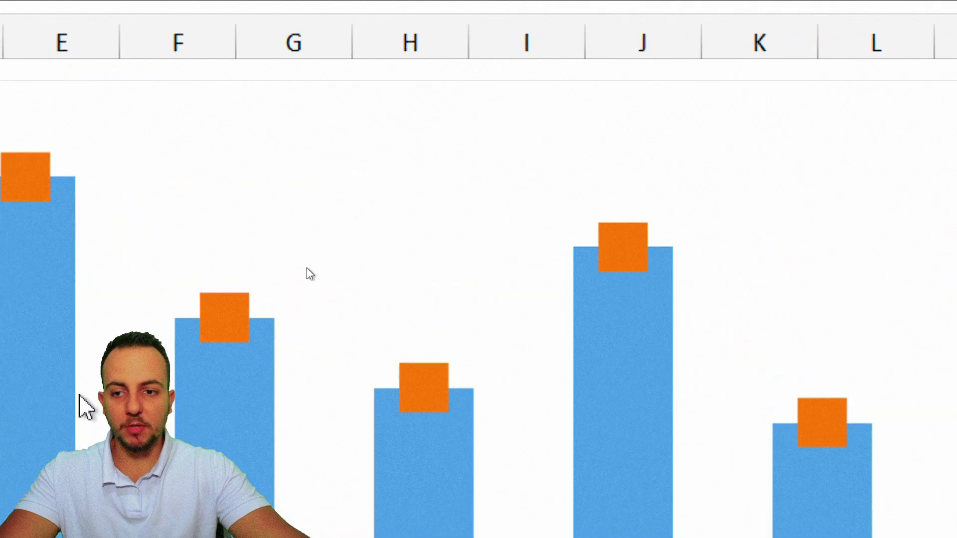
click(131, 274)
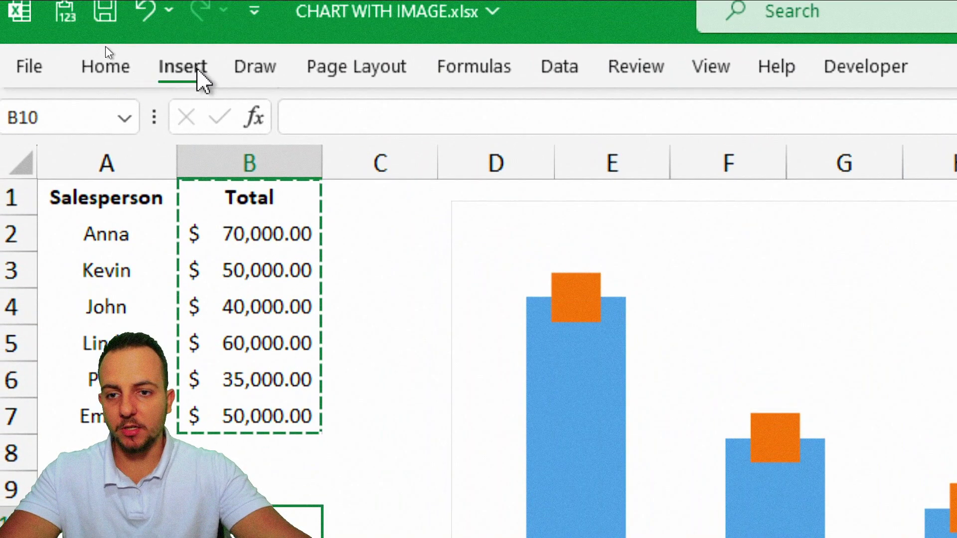
Insert all six salesperson photos from this device as pictures placed over the cells.
click(100, 46)
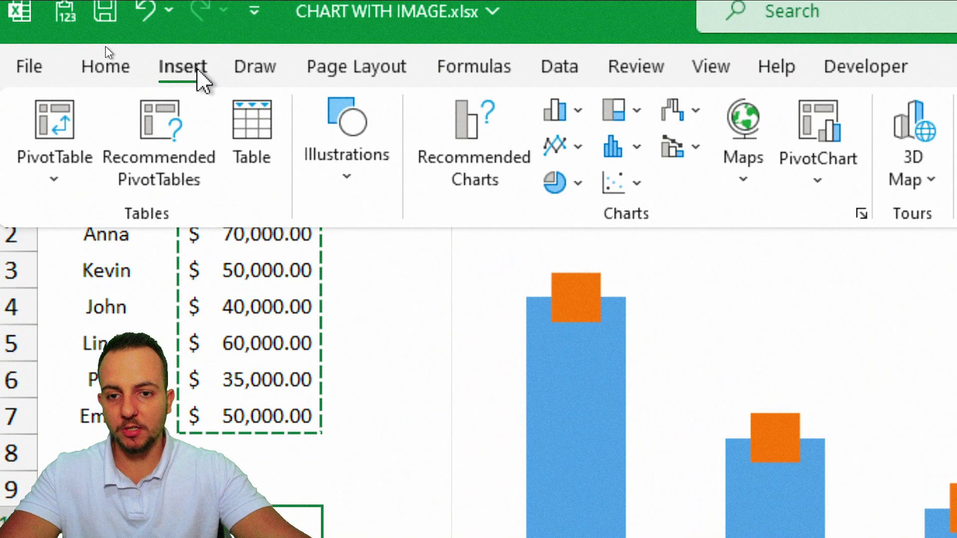
click(333, 182)
click(321, 309)
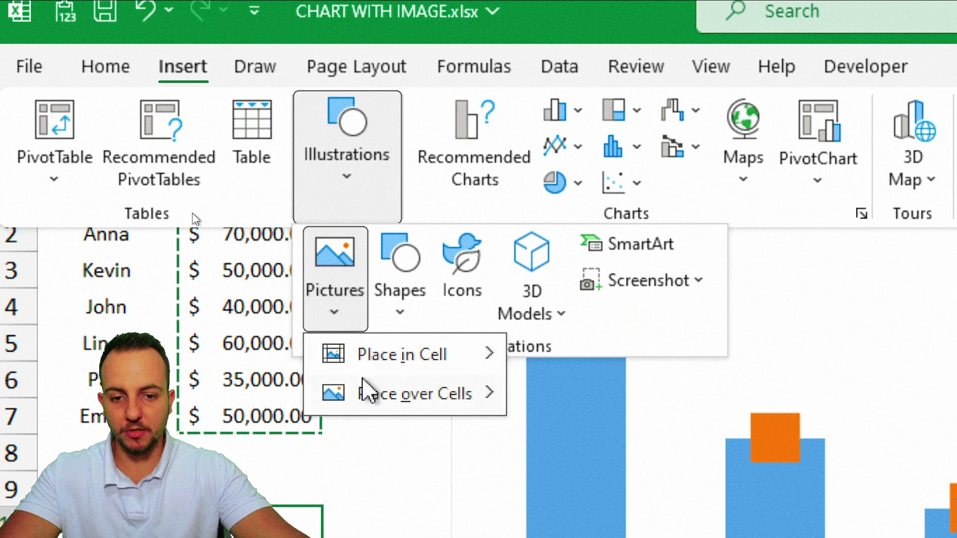
mouse_move(421, 400)
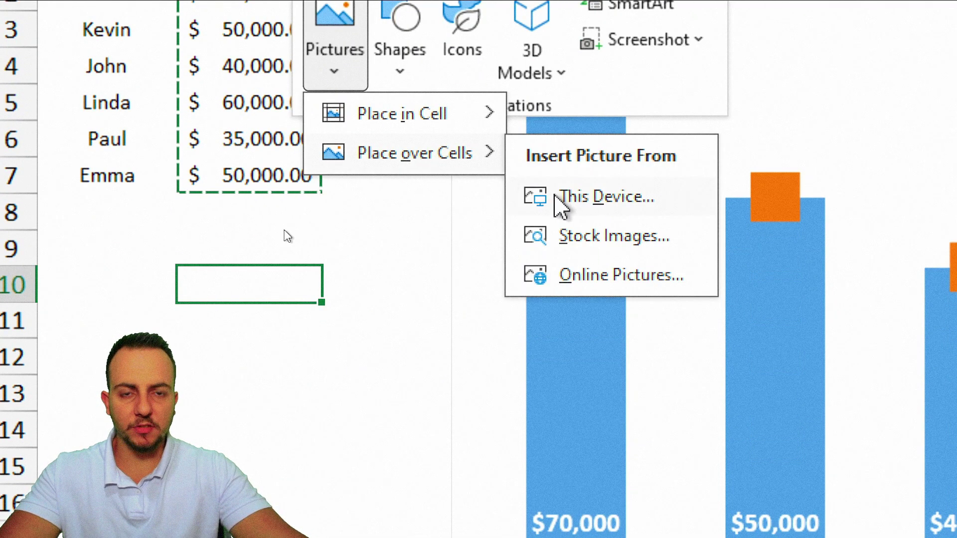
click(560, 200)
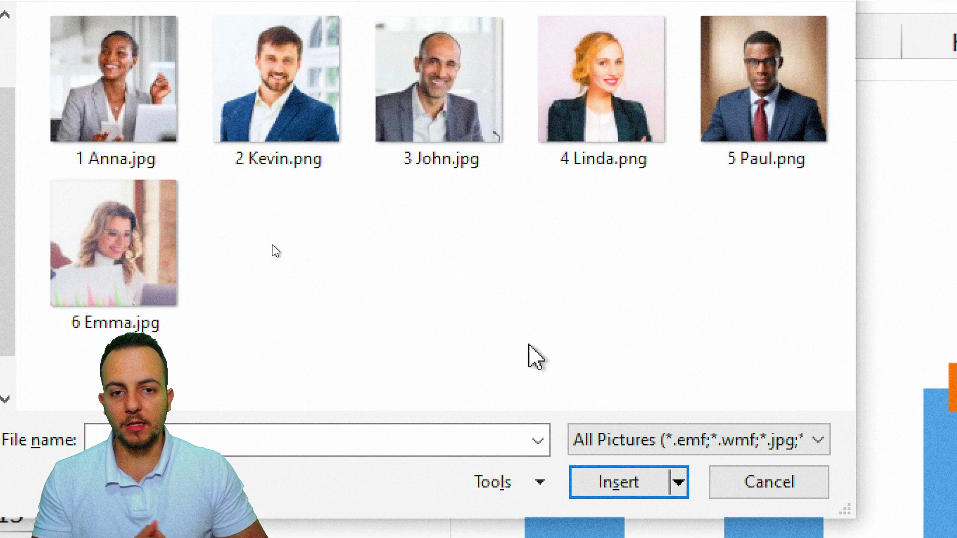
drag(778, 310, 80, 122)
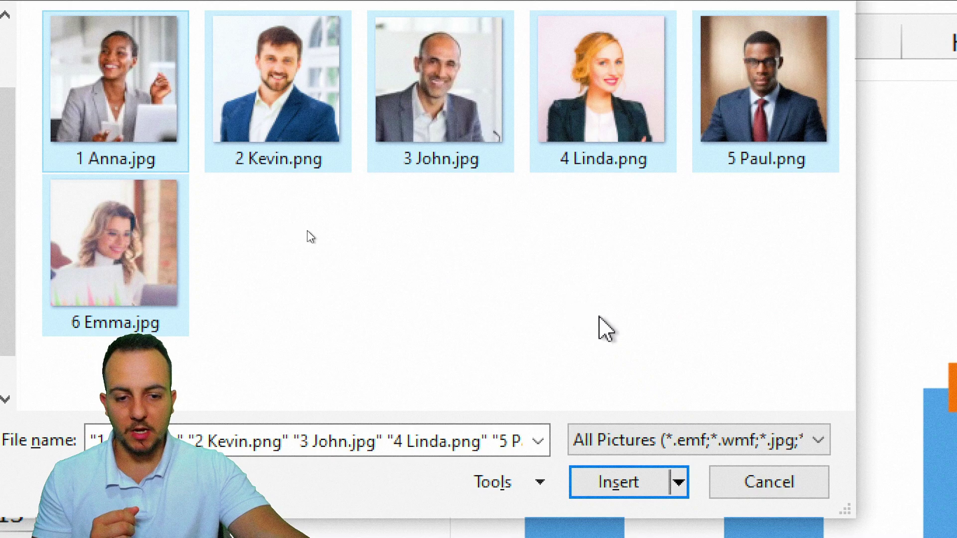
click(631, 473)
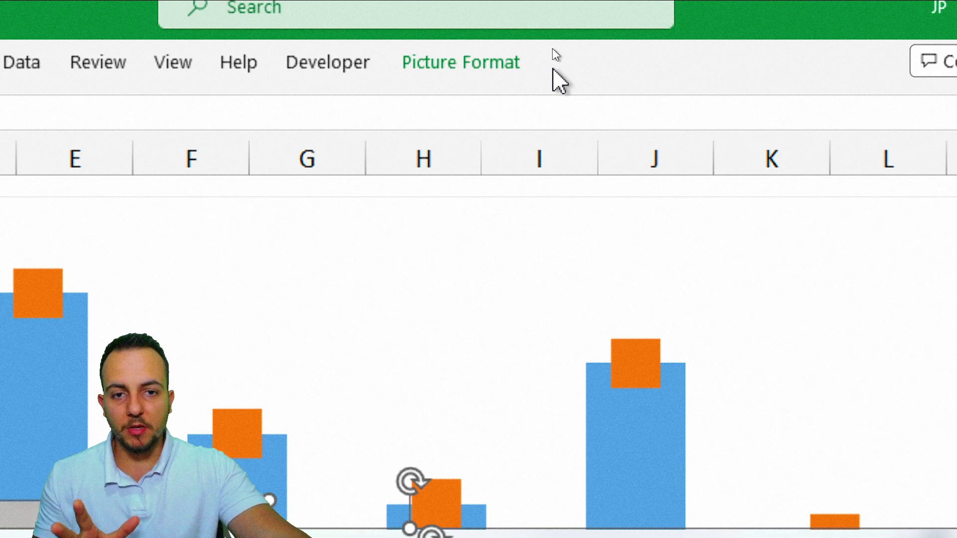
Set the stacked photos' height to 2 and drag them onto the chart.
click(499, 71)
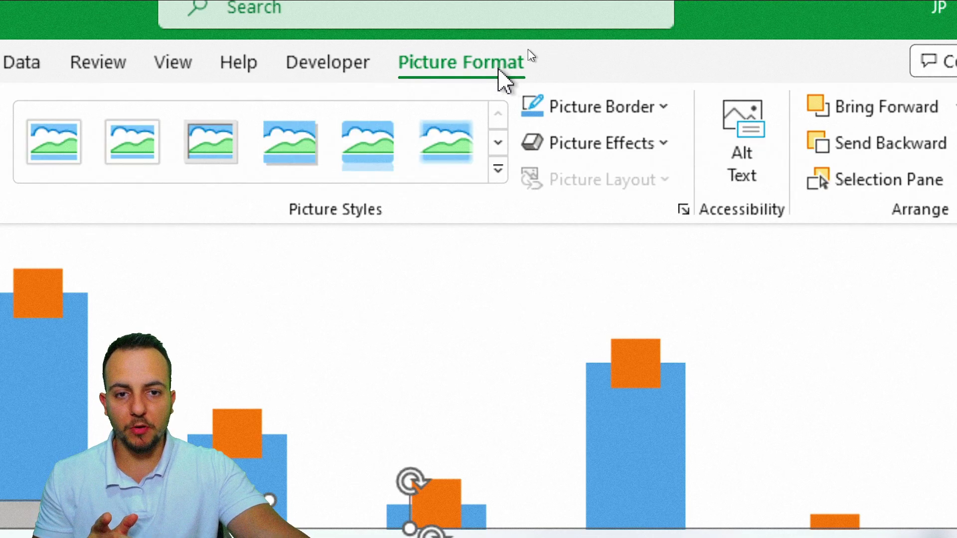
click(799, 120)
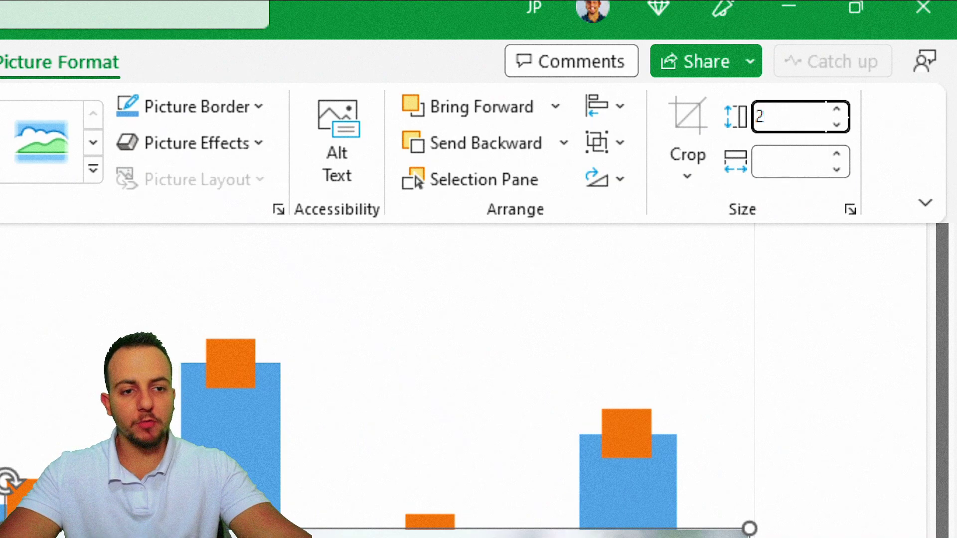
text(2)
key(Return)
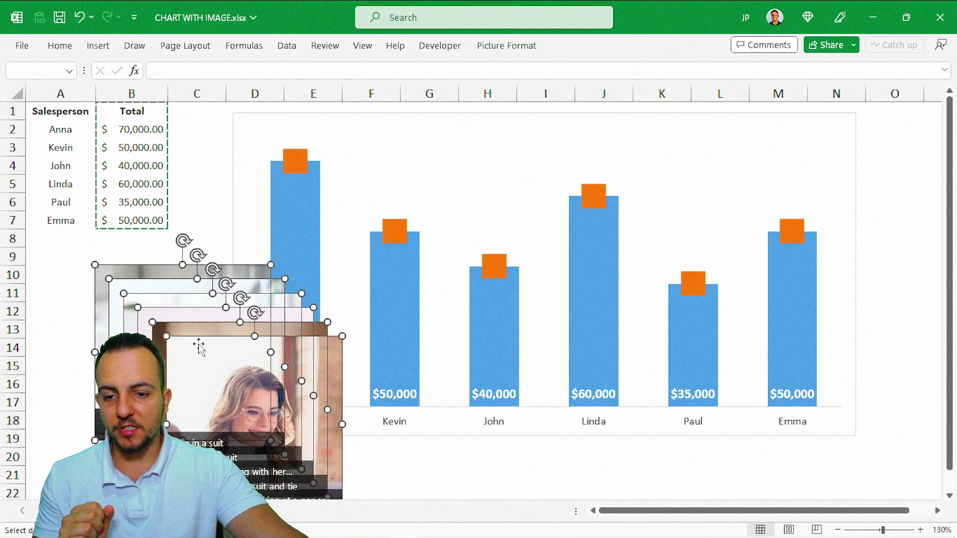
drag(199, 345, 404, 293)
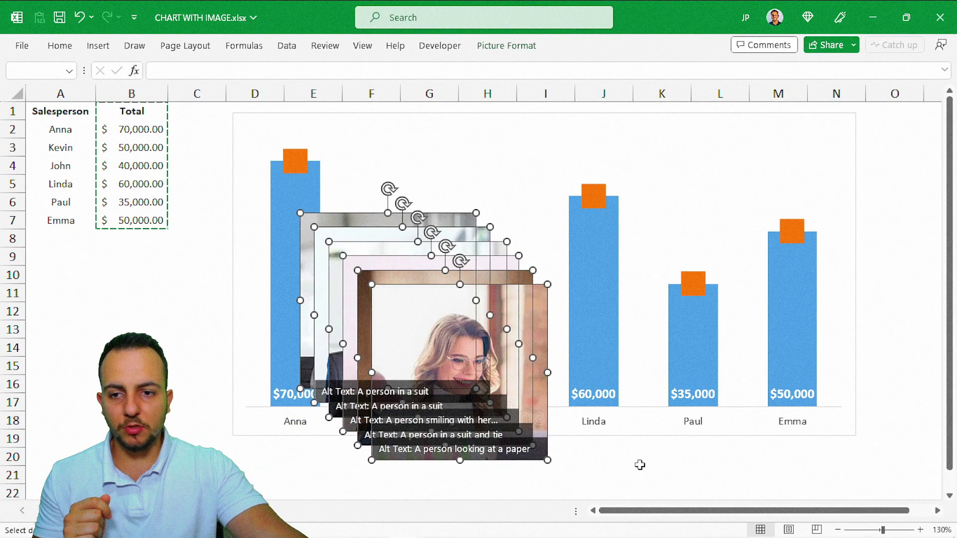
Shrink the photos to 0.7" tall and move the stack beside the data in columns A–C.
click(526, 47)
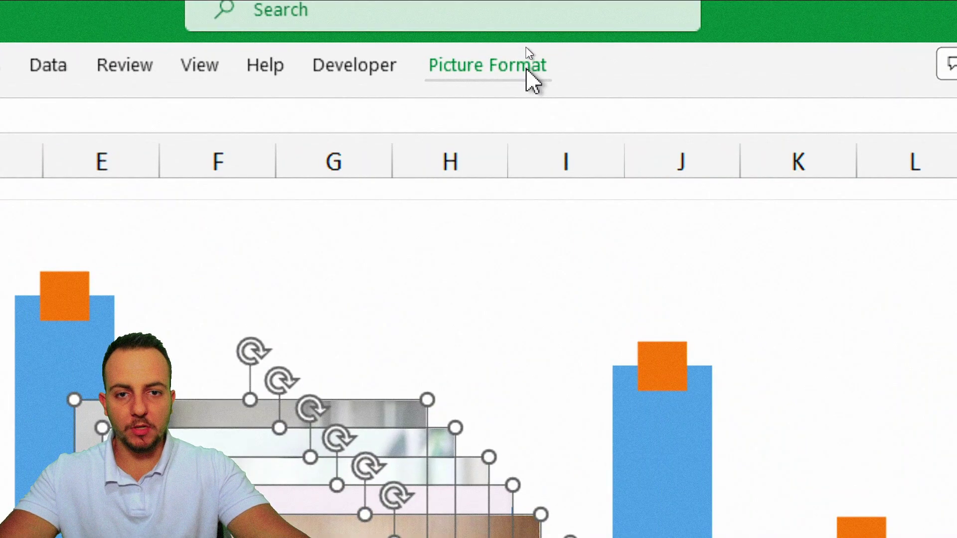
click(534, 60)
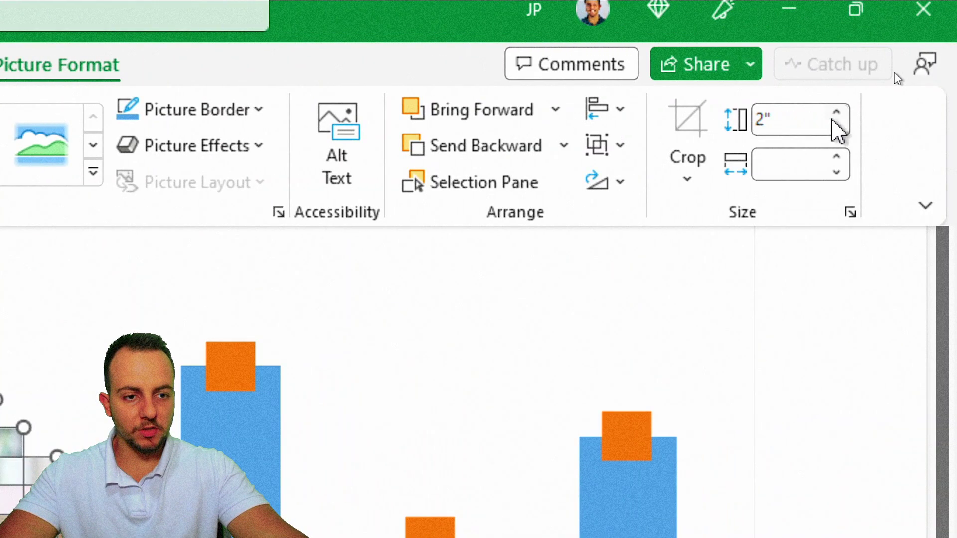
click(836, 113)
click(836, 127)
click(836, 126)
click(836, 127)
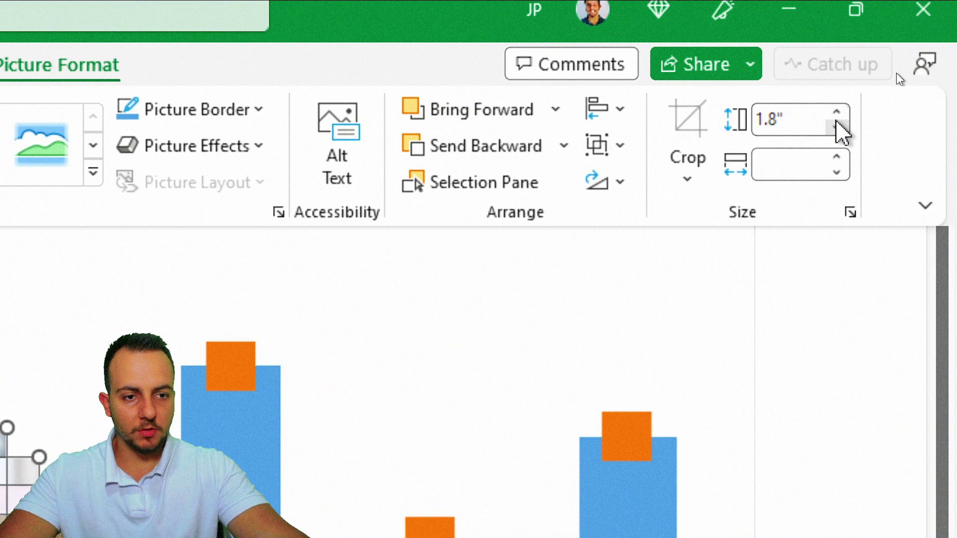
click(836, 127)
click(836, 126)
click(837, 126)
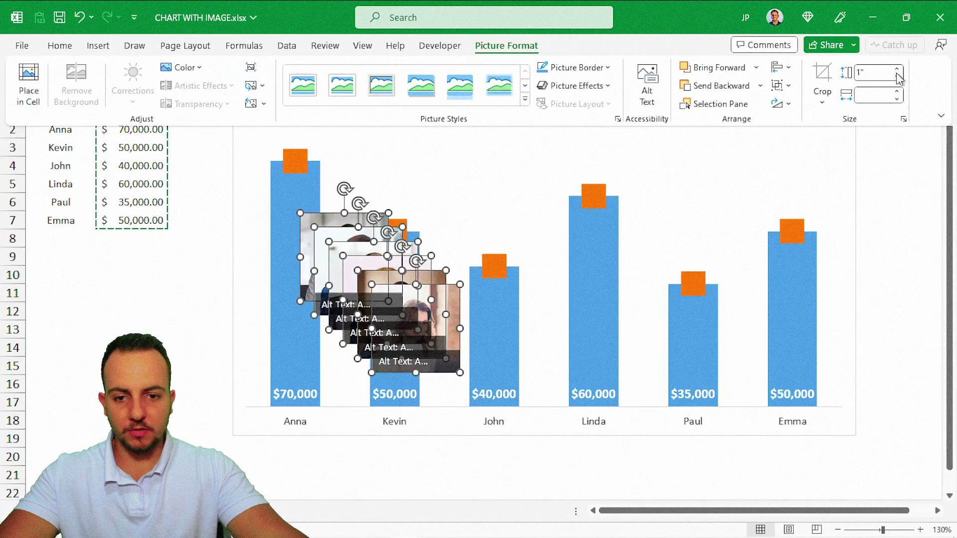
click(897, 77)
click(897, 77)
click(898, 77)
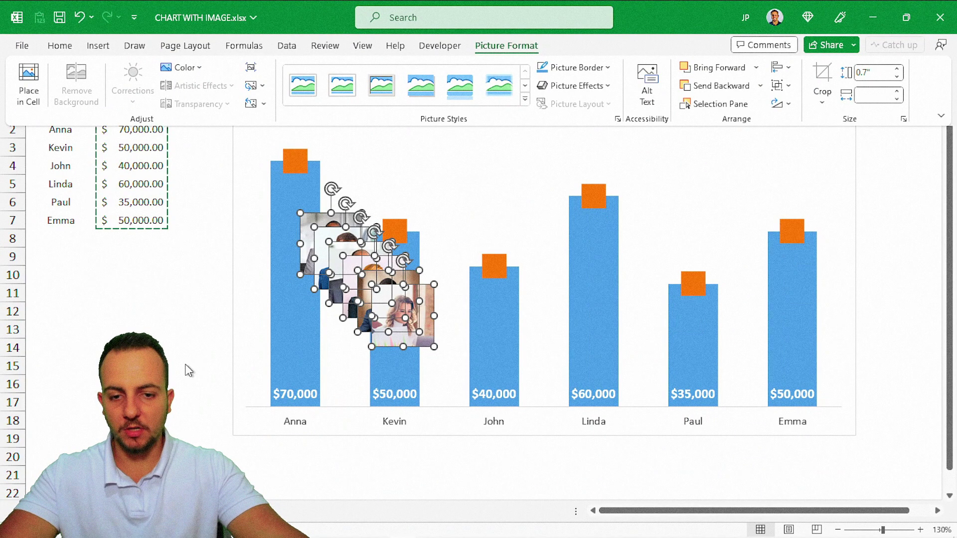
key(Escape)
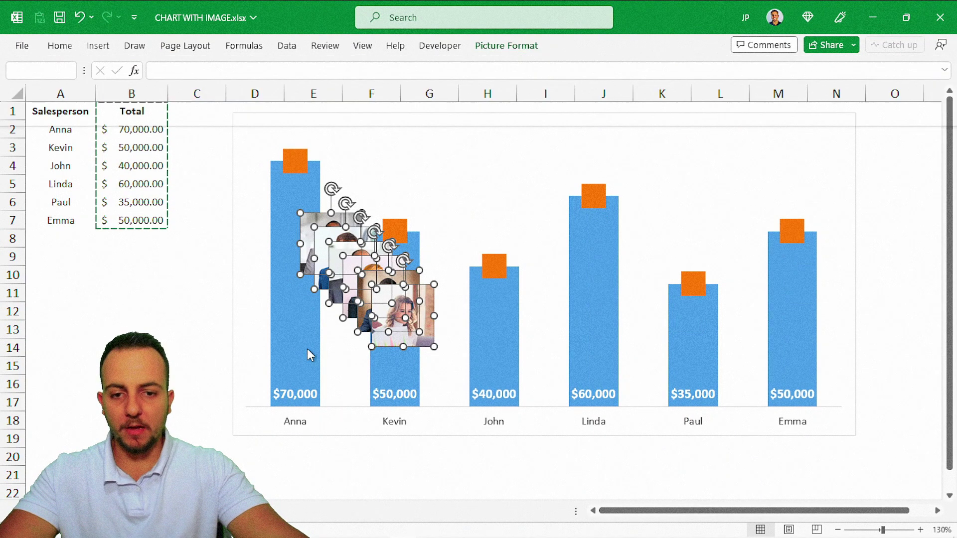
drag(382, 339, 152, 367)
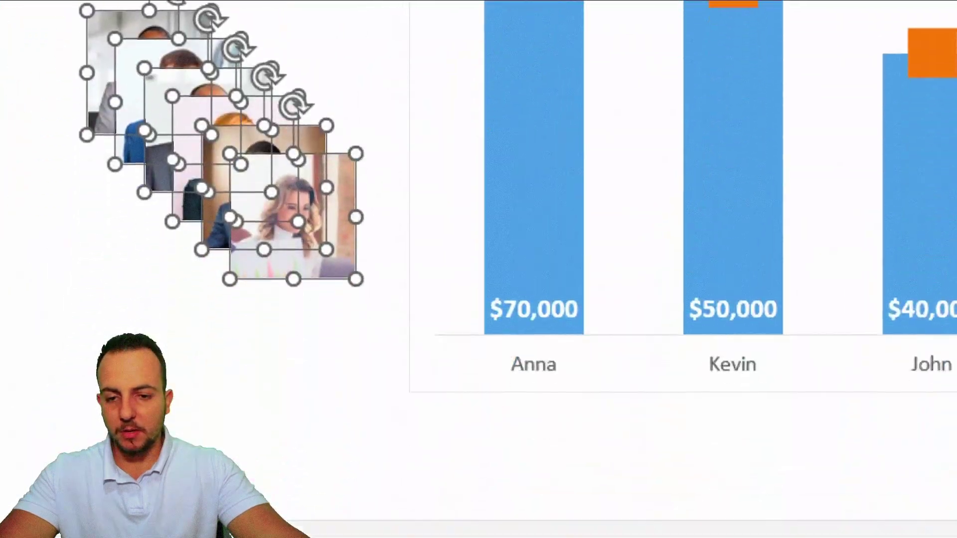
Drag each of the six photos off the stack to its own spot near the chart.
click(226, 331)
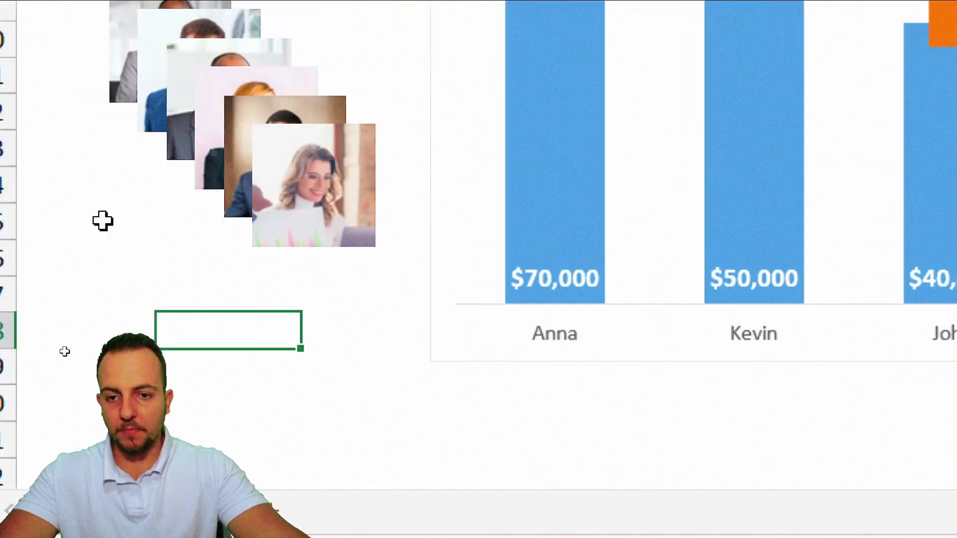
drag(376, 326, 662, 231)
drag(349, 320, 514, 430)
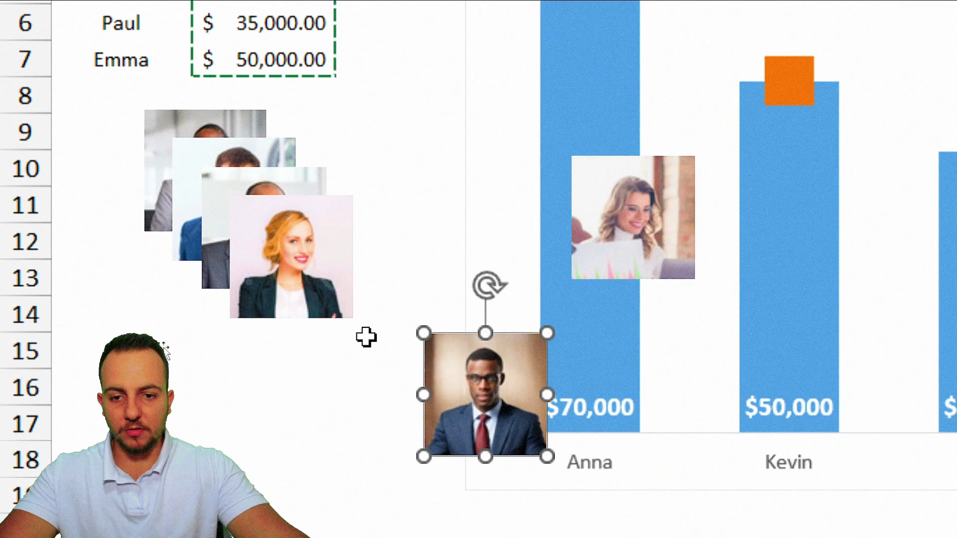
drag(282, 259, 429, 180)
drag(256, 245, 295, 326)
drag(250, 171, 343, 80)
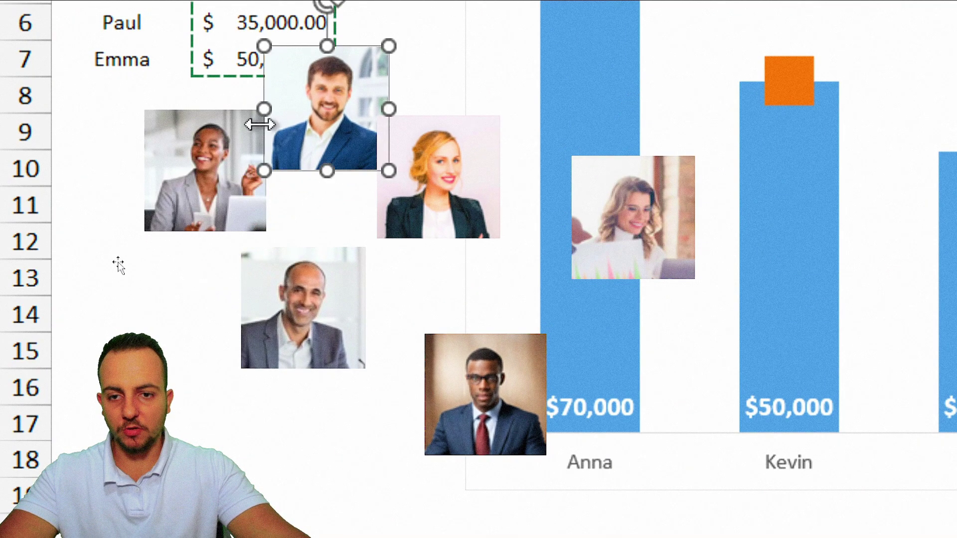
drag(192, 199, 167, 199)
drag(467, 190, 502, 209)
click(205, 199)
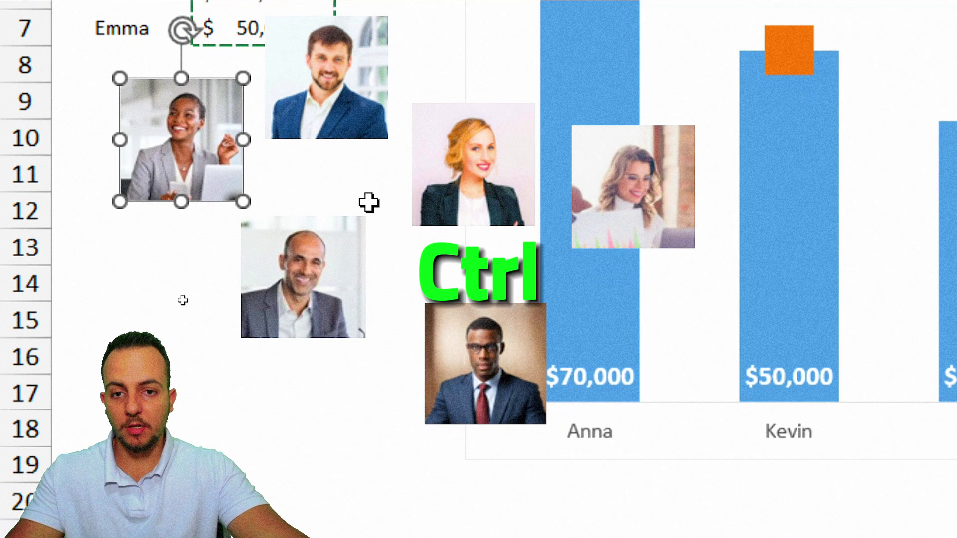
Ctrl-select all six salesperson photos and show the Picture Format tab.
ctrl+click(342, 124)
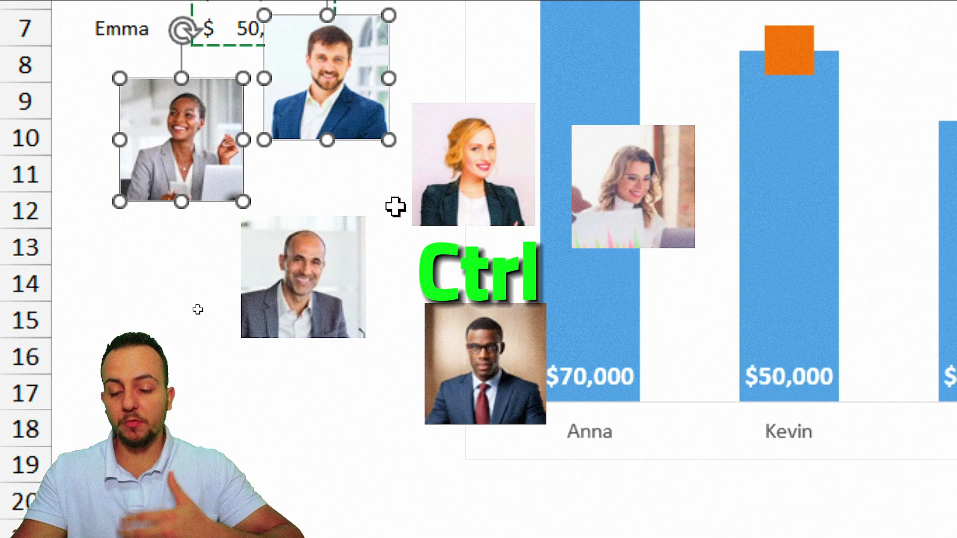
ctrl+click(463, 202)
ctrl+click(620, 184)
ctrl+click(482, 399)
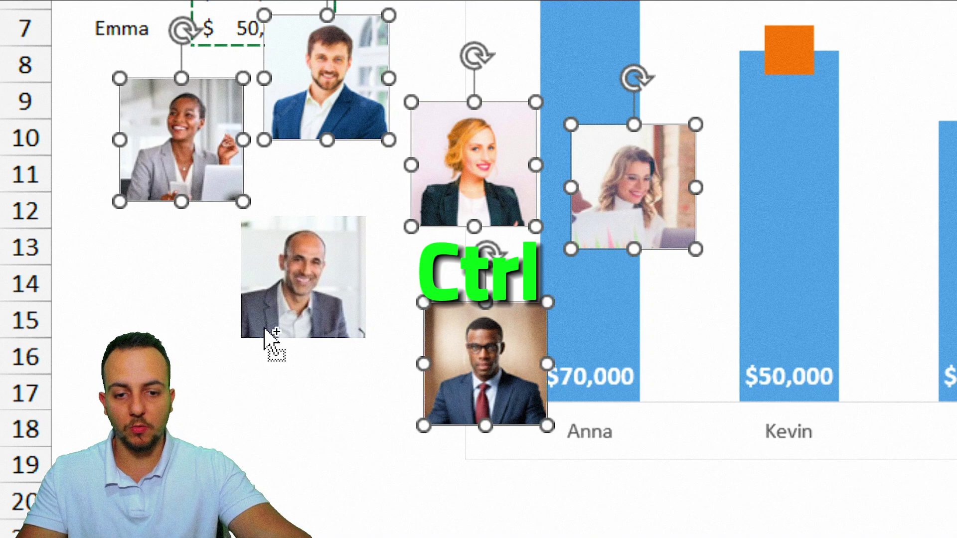
ctrl+click(267, 334)
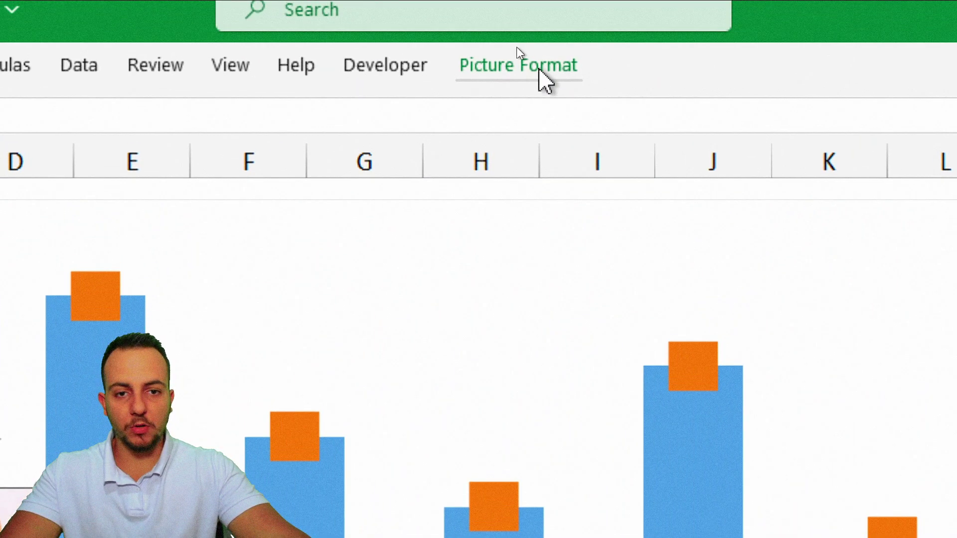
click(539, 70)
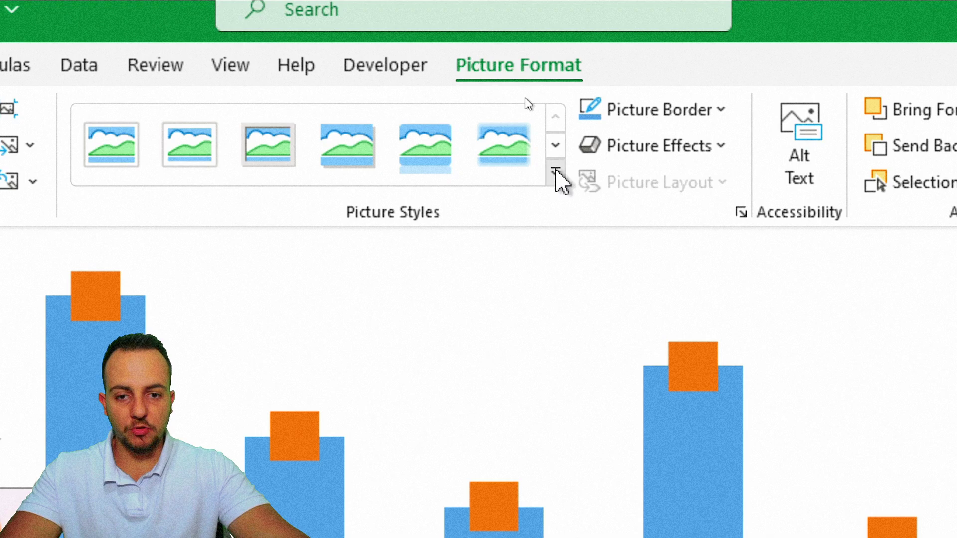
Apply the Reflected Rounded Rectangle picture style, then set Reflection to None.
click(555, 172)
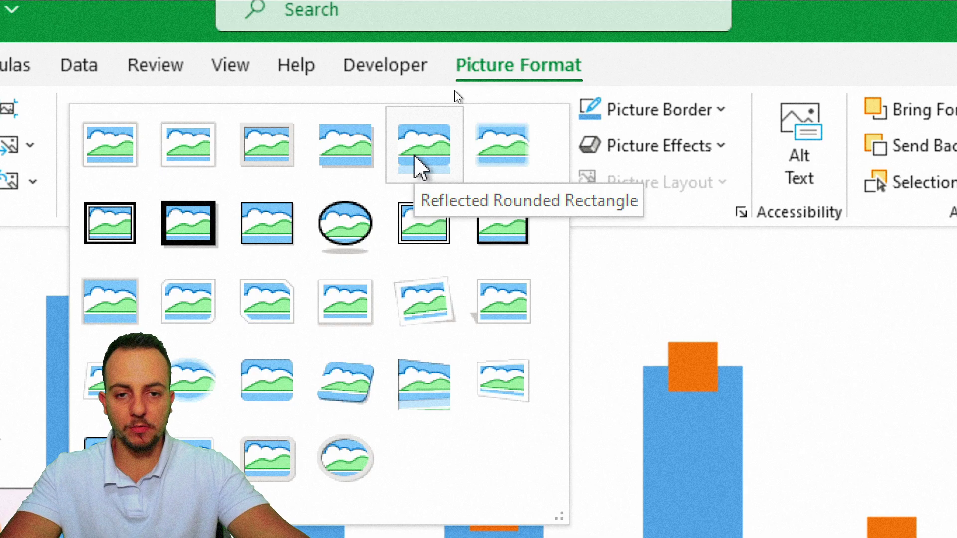
click(420, 167)
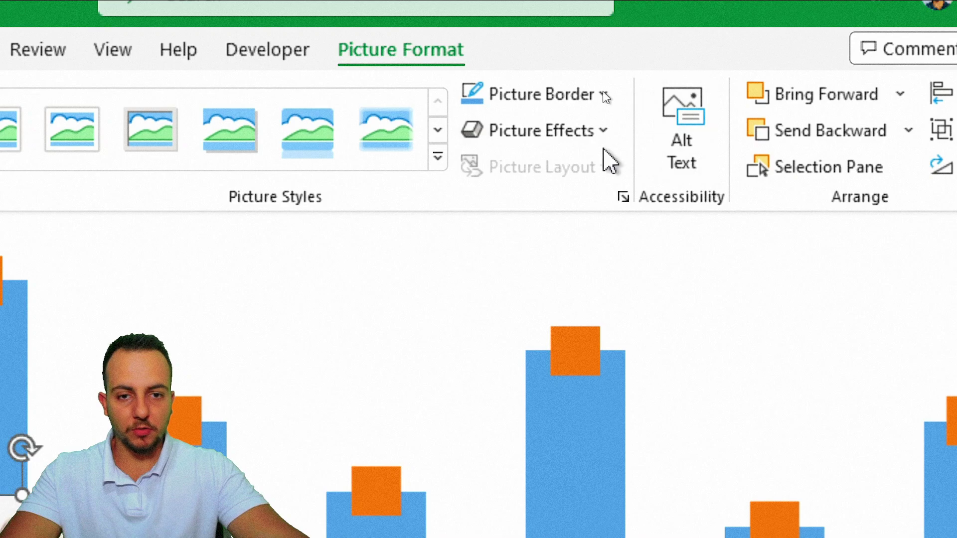
click(580, 138)
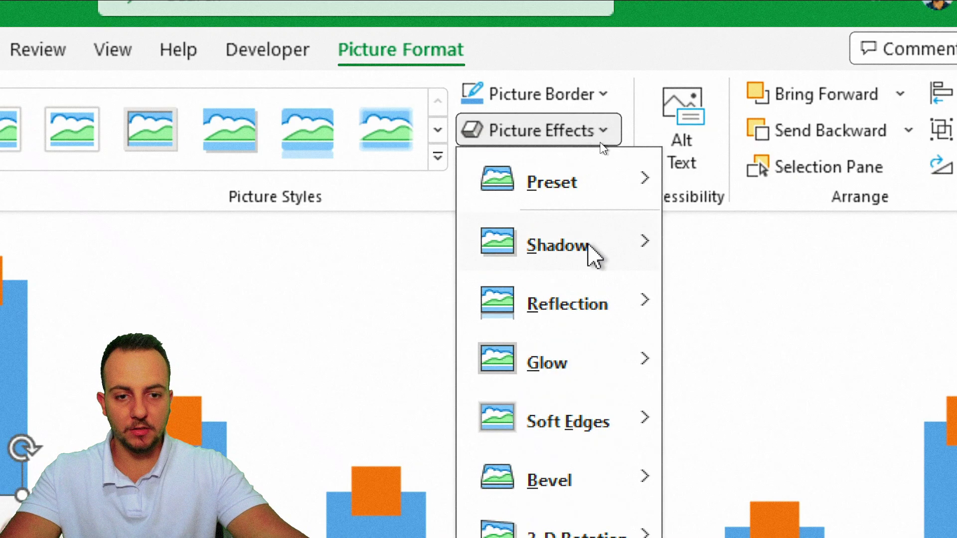
mouse_move(592, 252)
key(Escape)
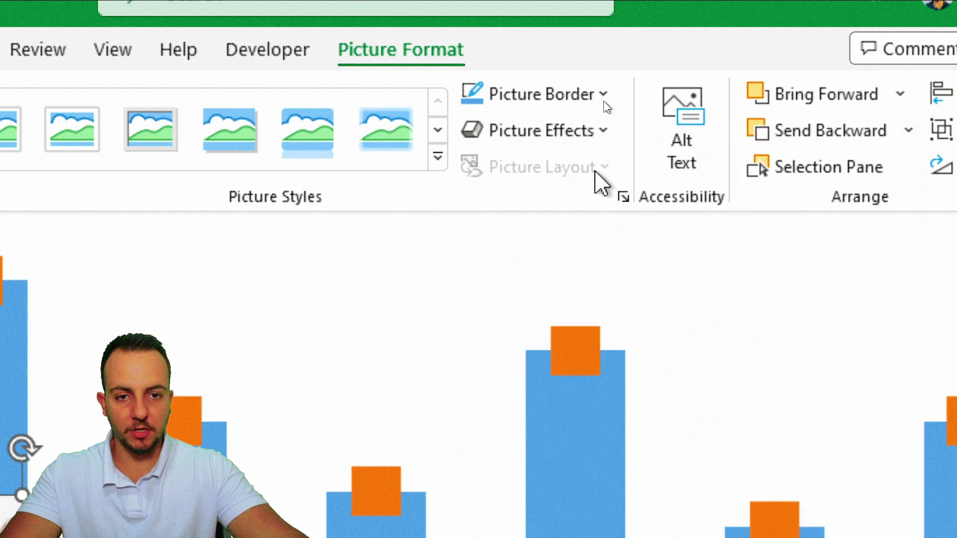
click(602, 131)
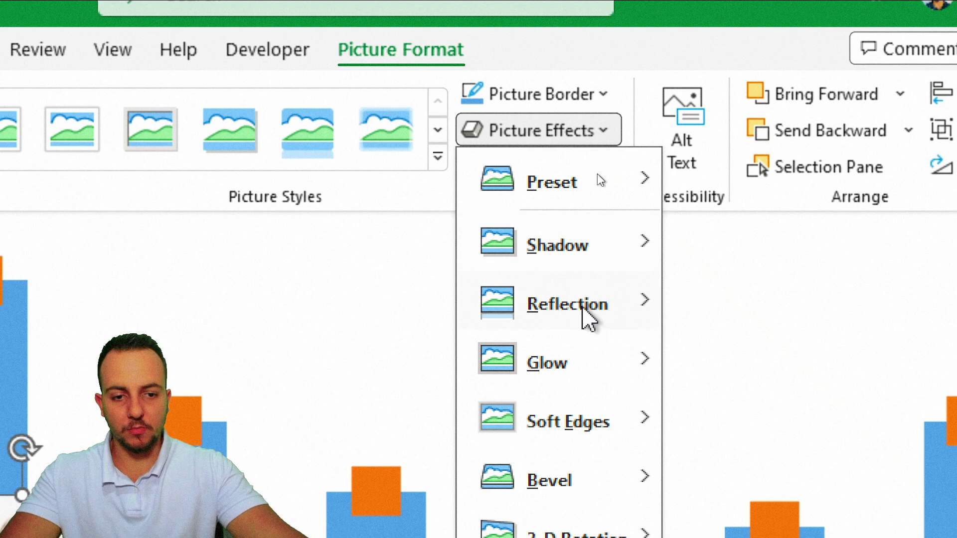
mouse_move(584, 316)
click(705, 358)
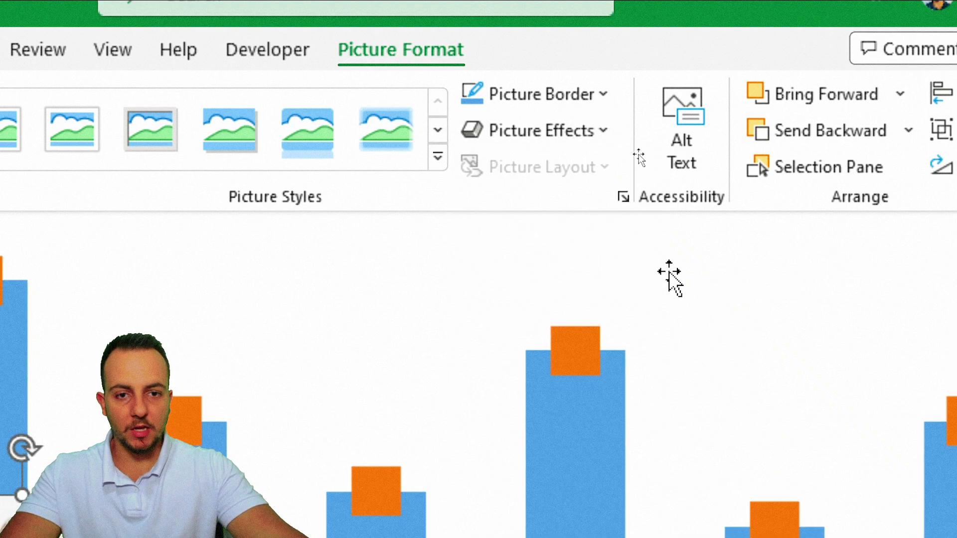
Give the photos a black ½ pt picture border.
click(574, 100)
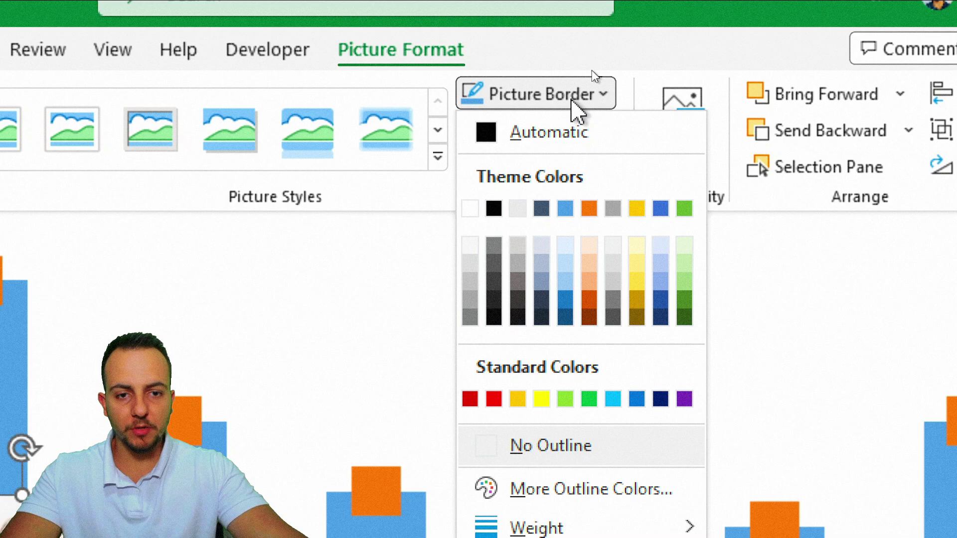
click(494, 209)
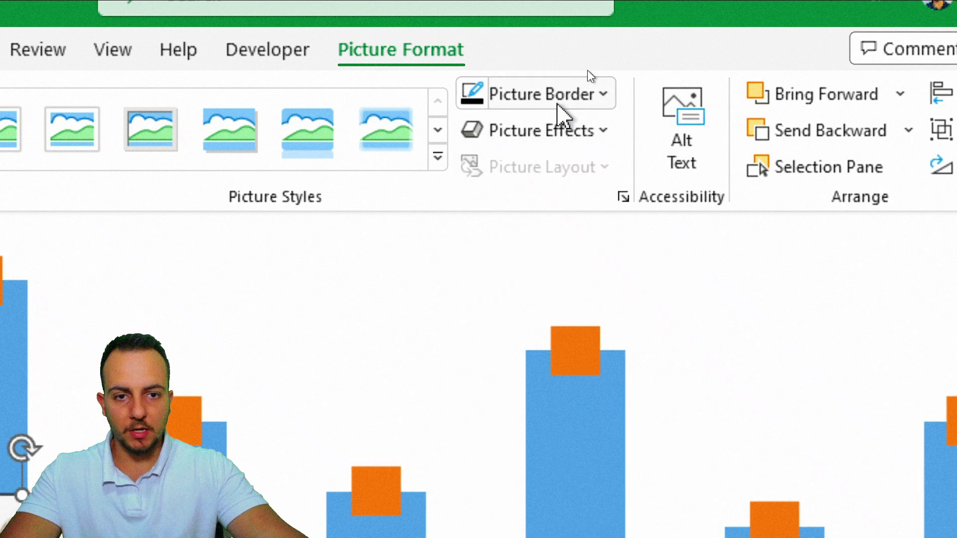
click(563, 102)
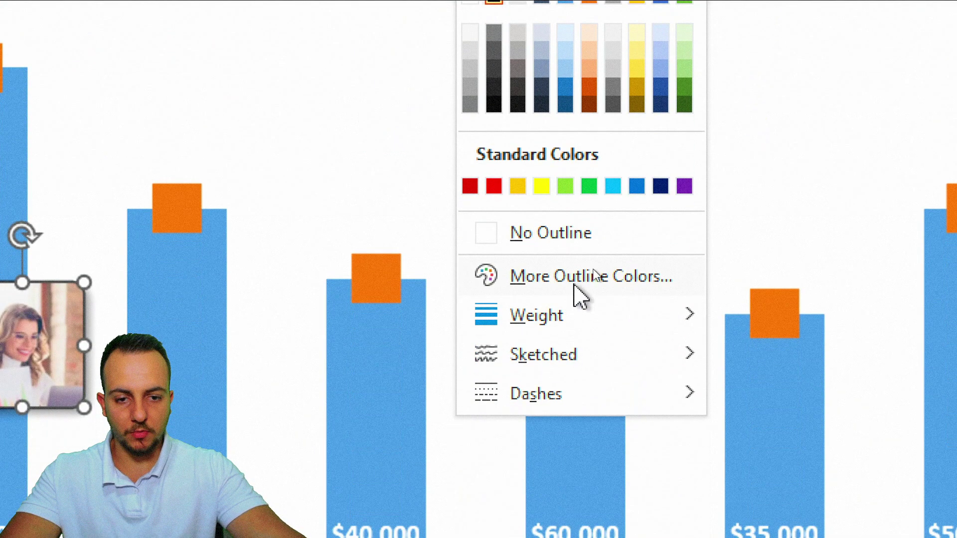
mouse_move(577, 534)
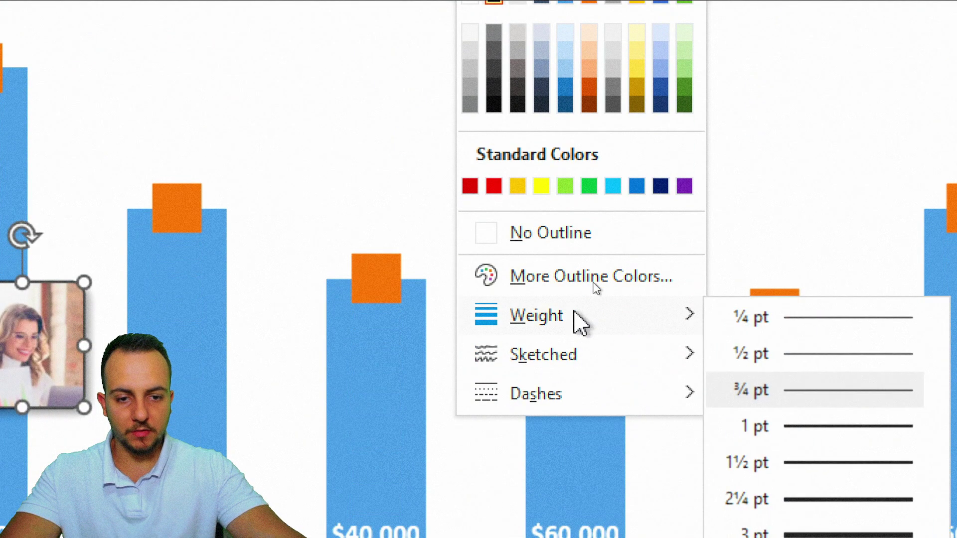
click(774, 361)
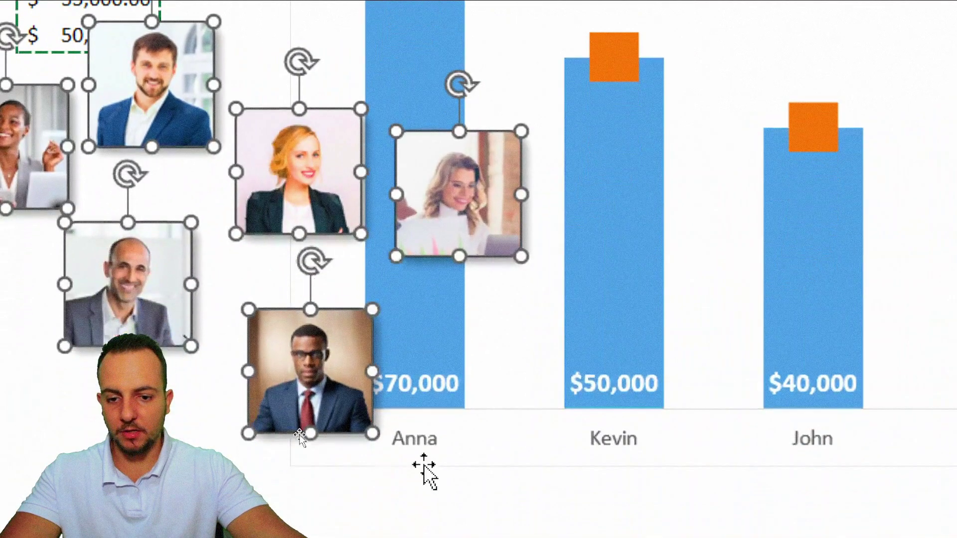
click(387, 471)
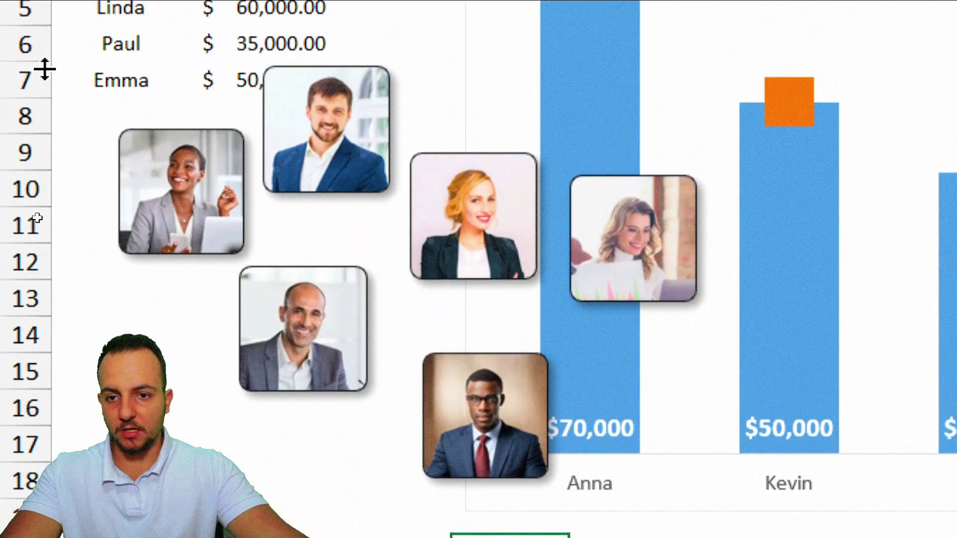
Copy the far-left woman's photo and paste it into her bar's orange marker.
click(171, 188)
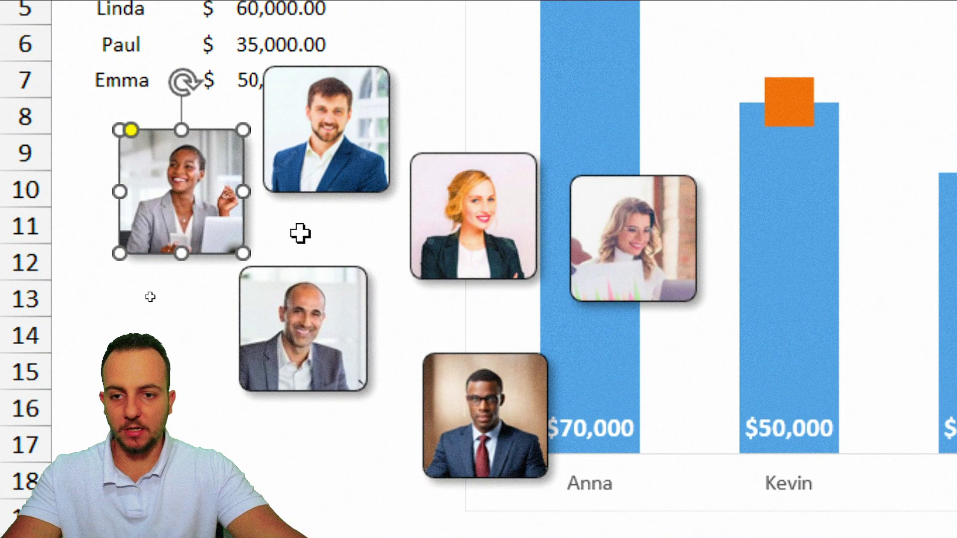
key(ctrl+c)
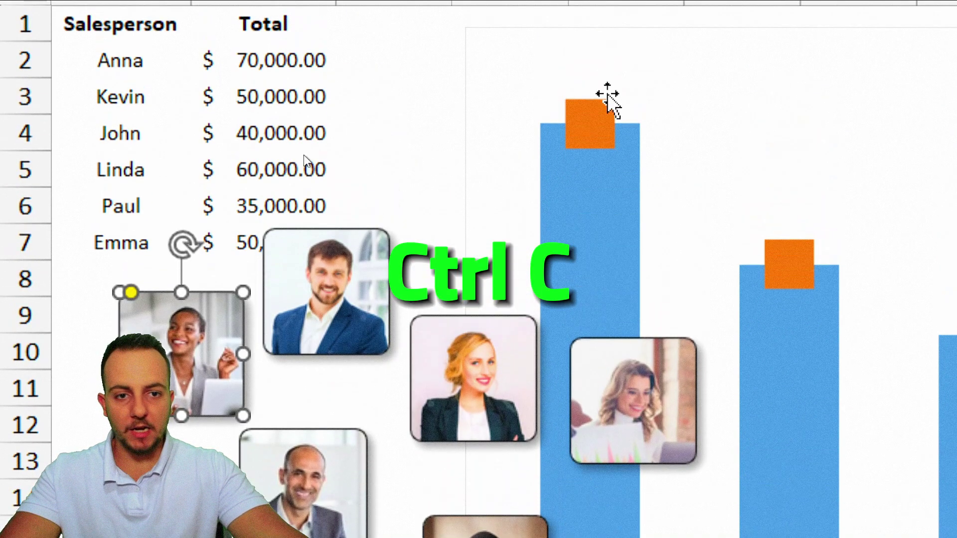
click(618, 137)
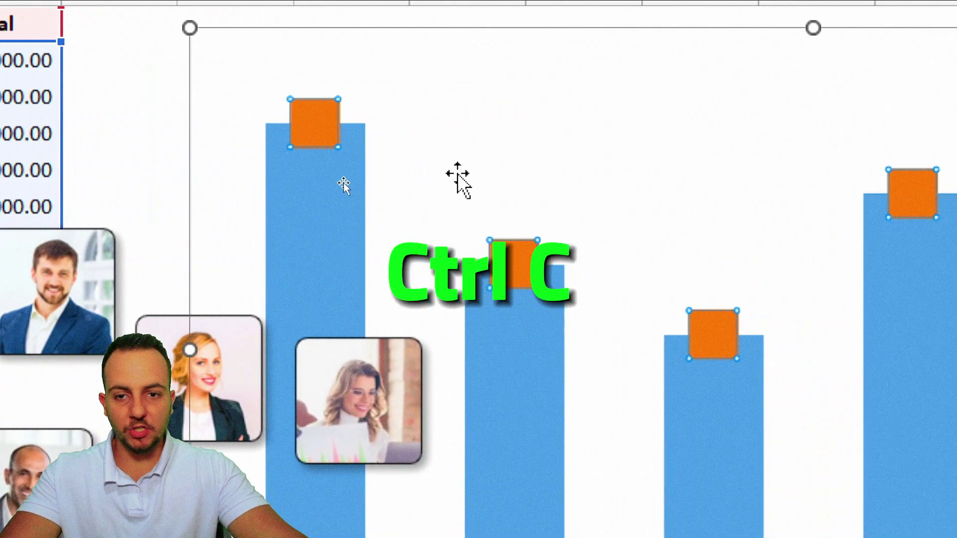
mouse_move(316, 130)
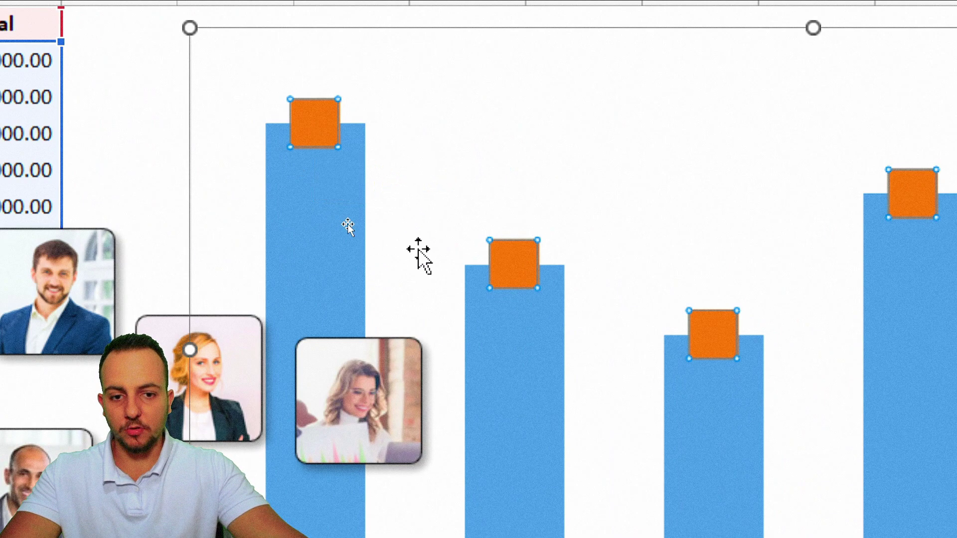
mouse_move(342, 62)
mouse_down()
mouse_move(406, 139)
mouse_move(319, 59)
mouse_up()
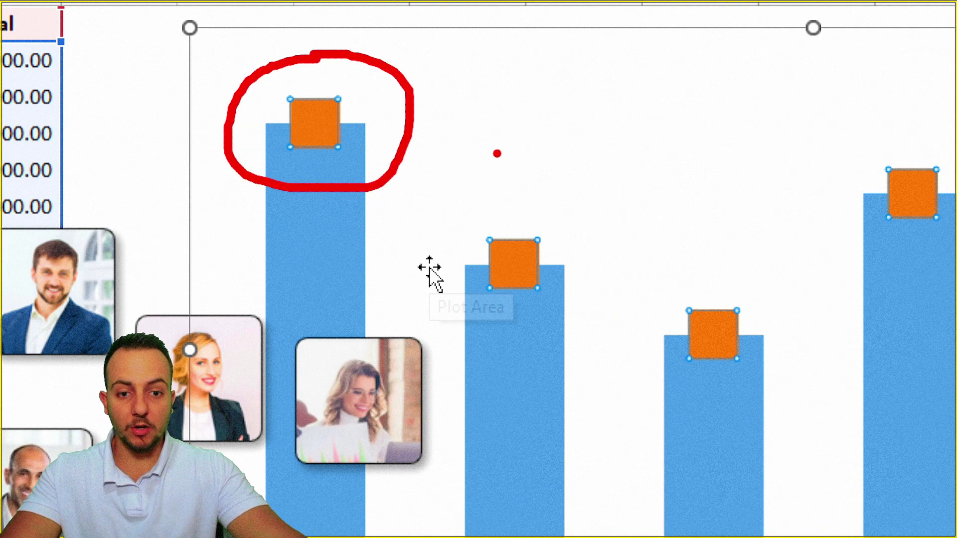
drag(493, 153, 459, 169)
drag(648, 242, 611, 254)
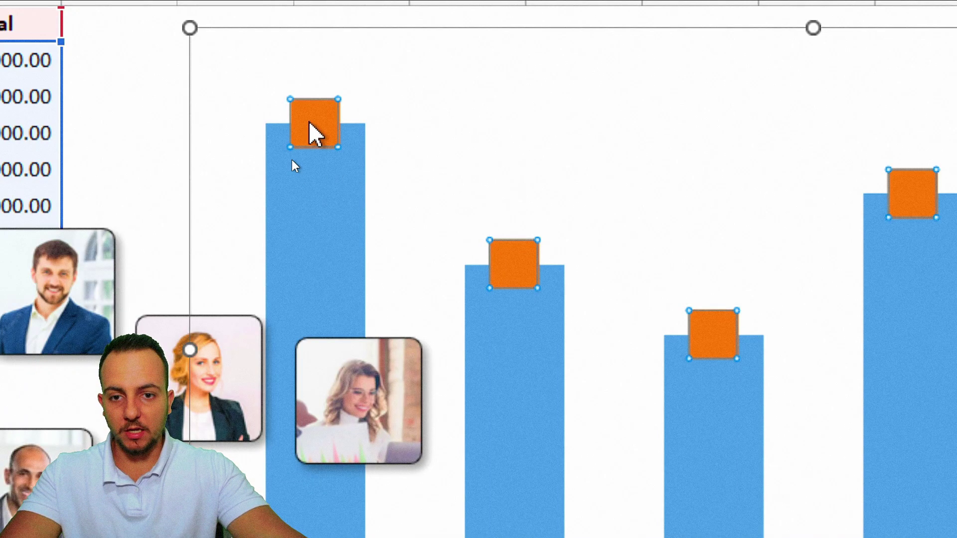
click(313, 130)
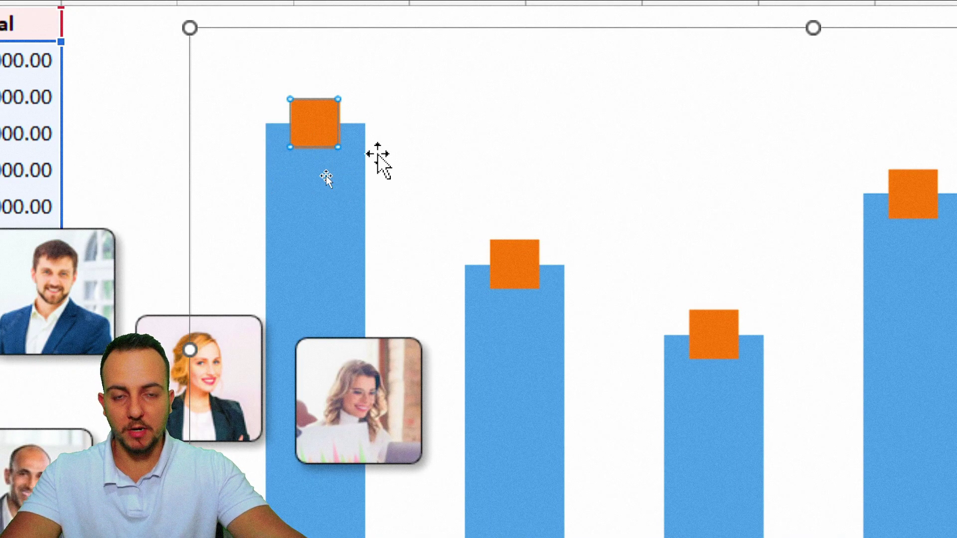
key(ctrl+v)
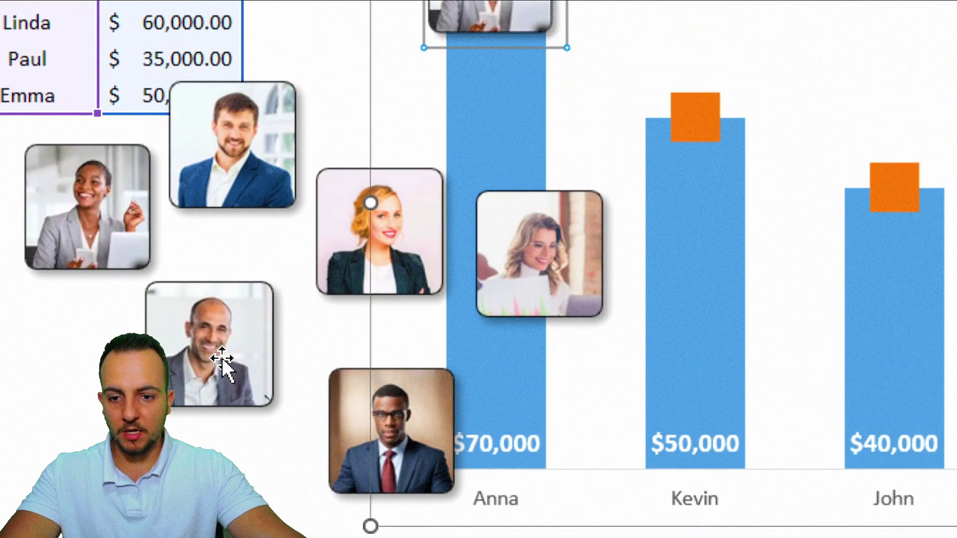
Copy the bald man's photo and paste it into his bar's orange marker.
click(222, 359)
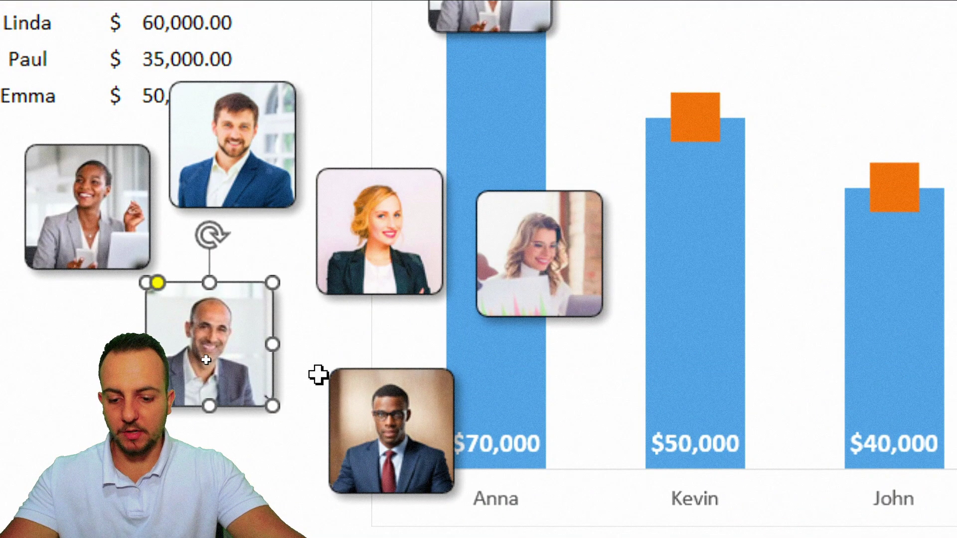
key(ctrl+c)
click(693, 122)
click(693, 122)
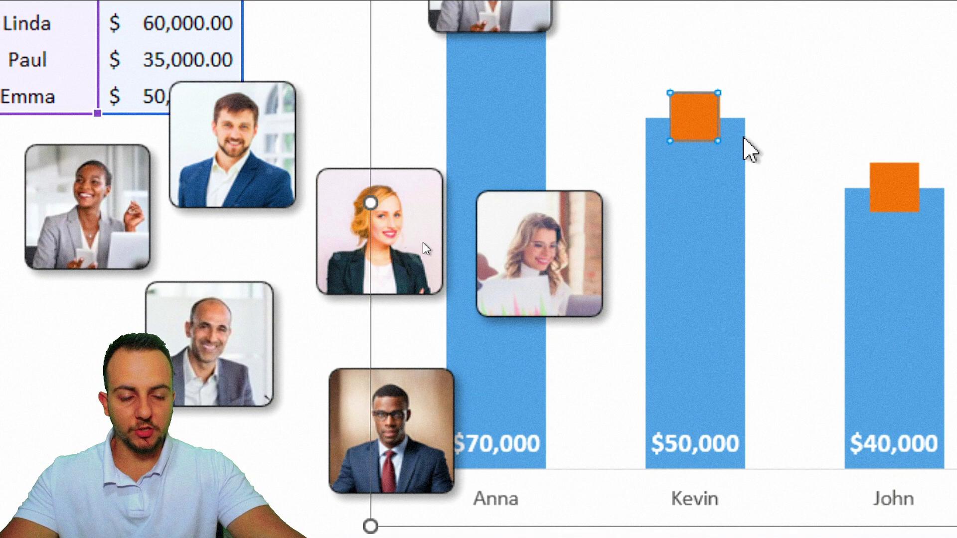
key(ctrl+v)
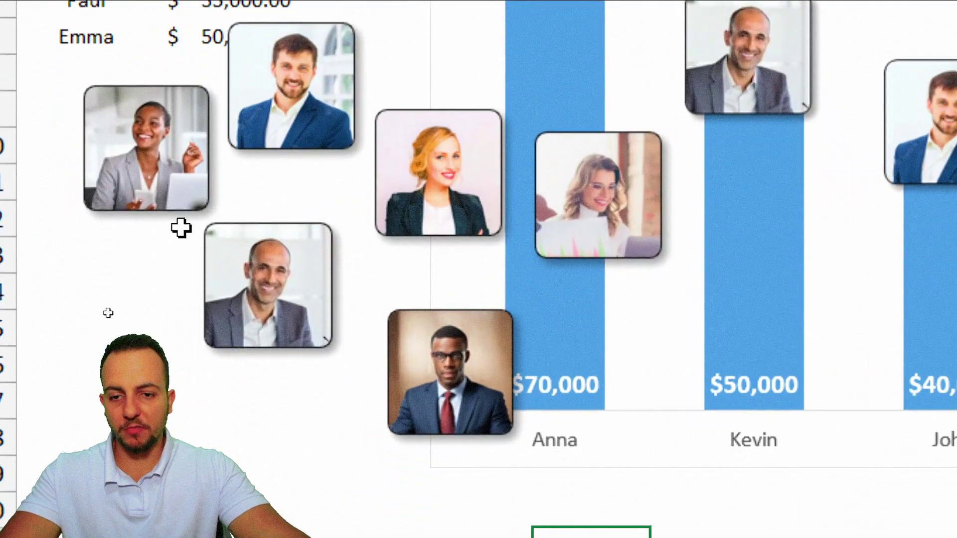
Select the seven leftover loose photos, move them over the chart, and send them to back.
click(183, 262)
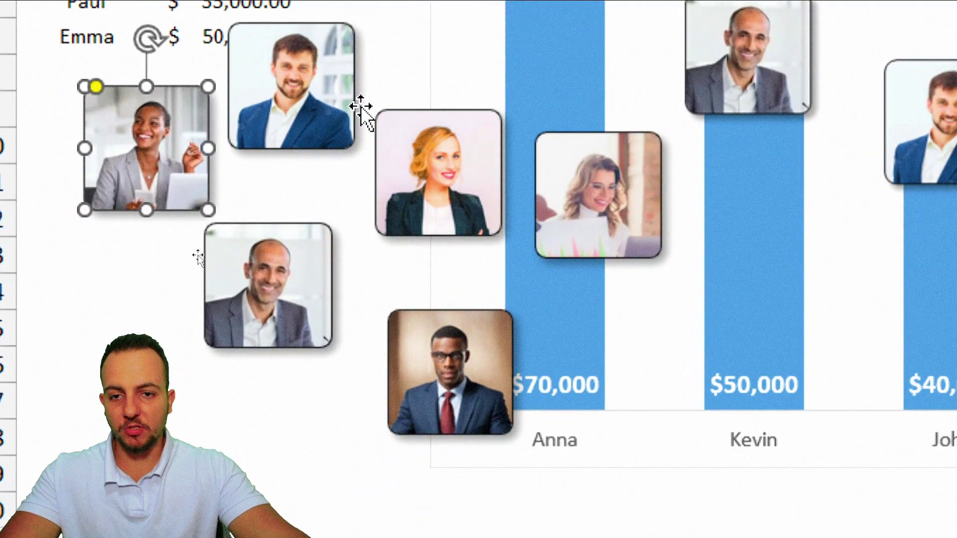
click(333, 170)
ctrl+click(389, 167)
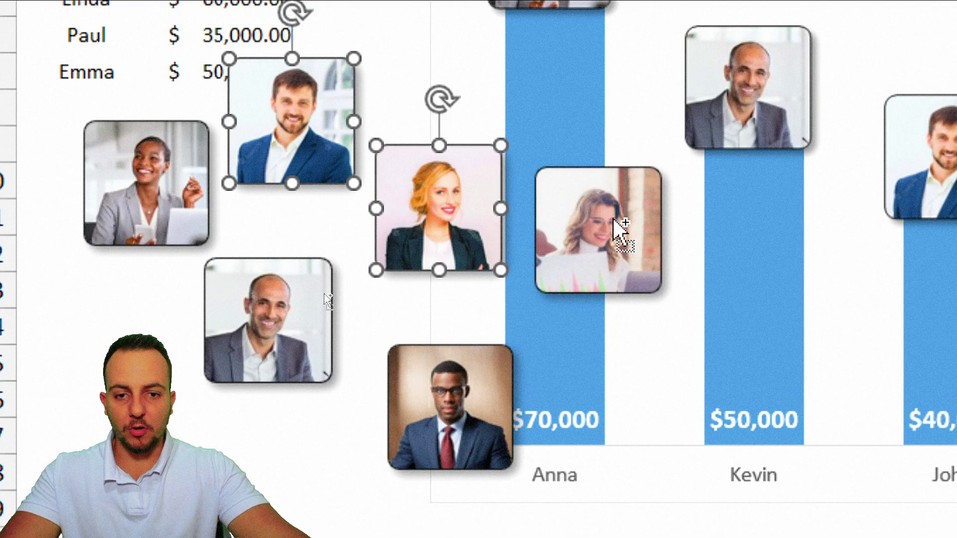
ctrl+click(608, 281)
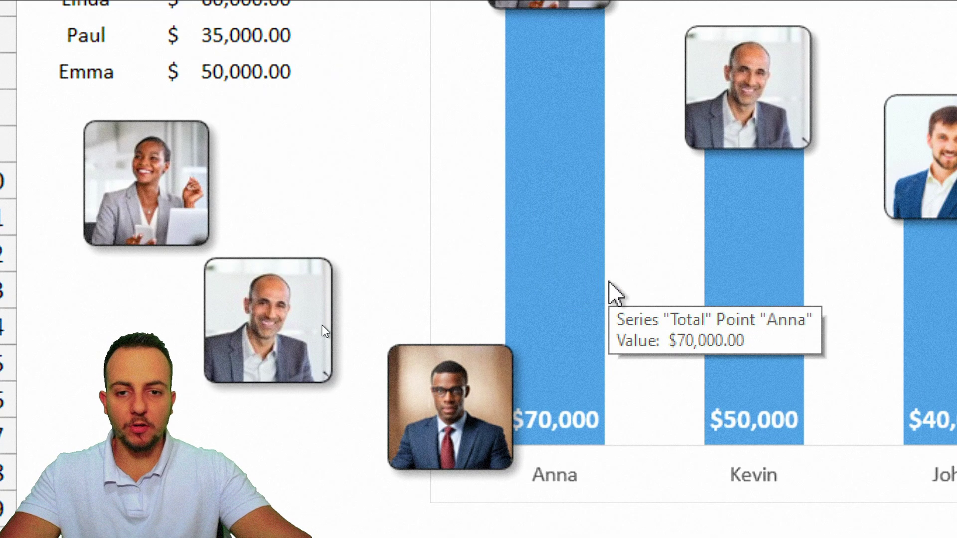
ctrl+click(156, 211)
ctrl+click(223, 267)
ctrl+click(452, 411)
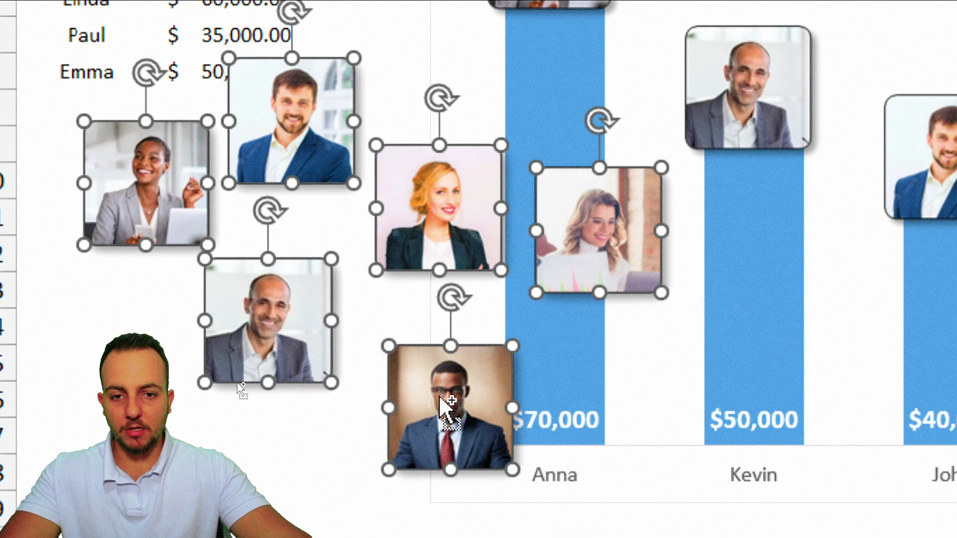
drag(440, 227, 654, 227)
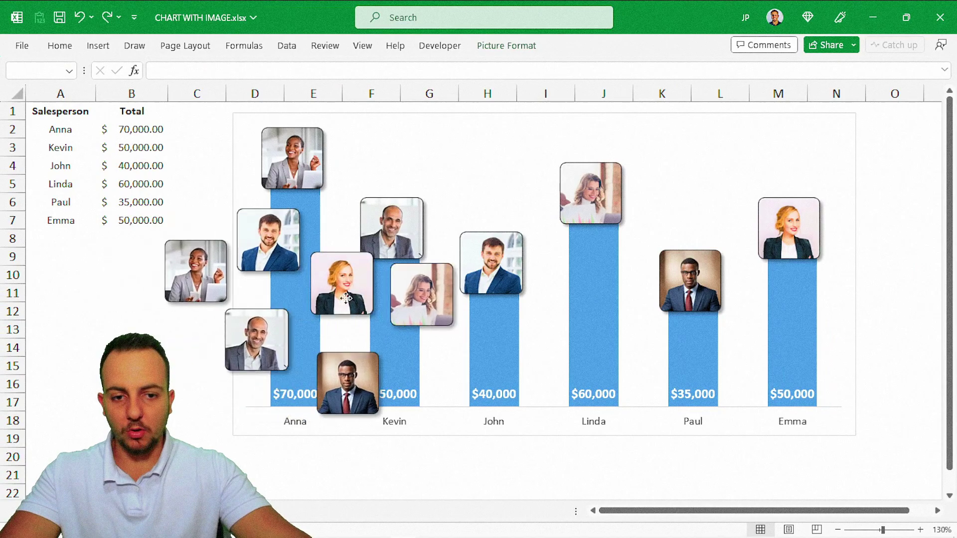
drag(346, 298, 540, 235)
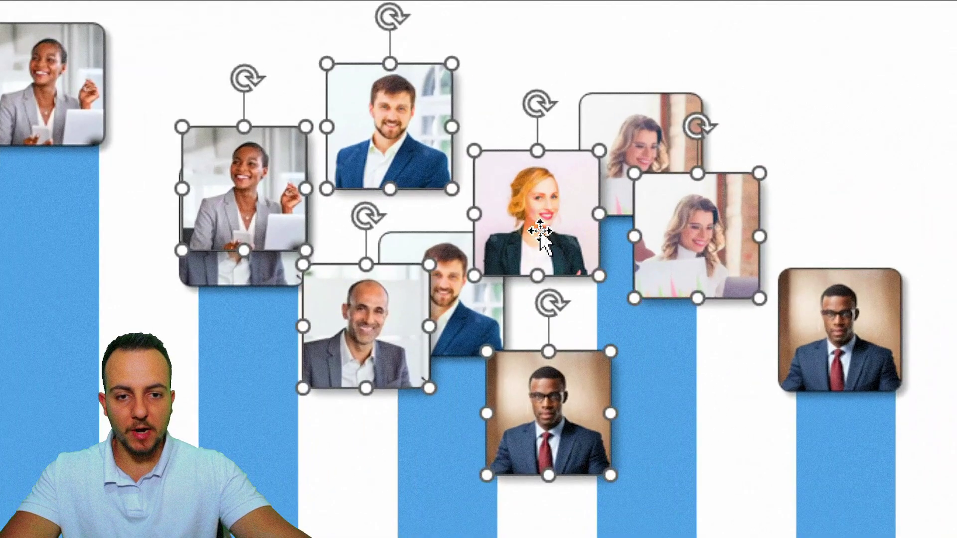
right_click(540, 231)
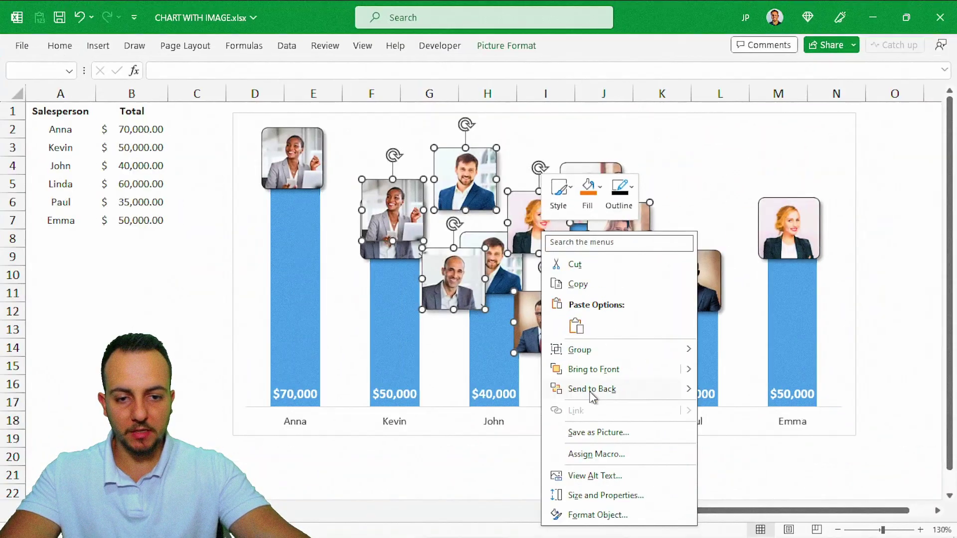
click(642, 311)
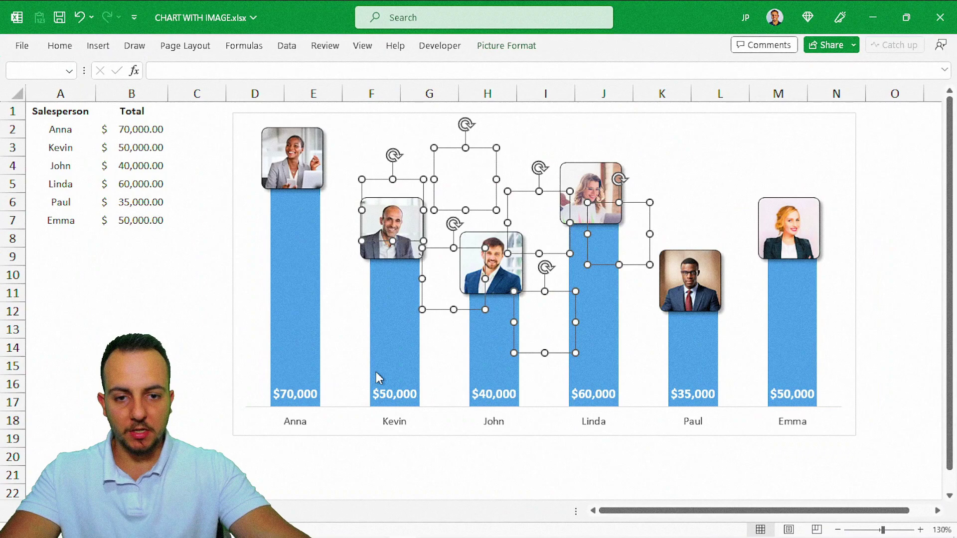
click(145, 310)
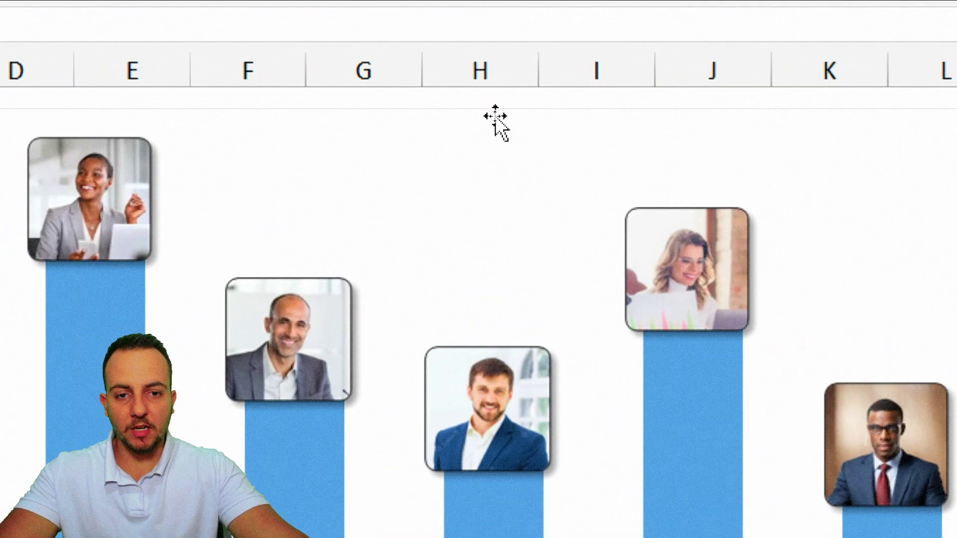
Give the chart a Black, Text 1, Lighter 50% outline and an outer shadow preset.
click(495, 119)
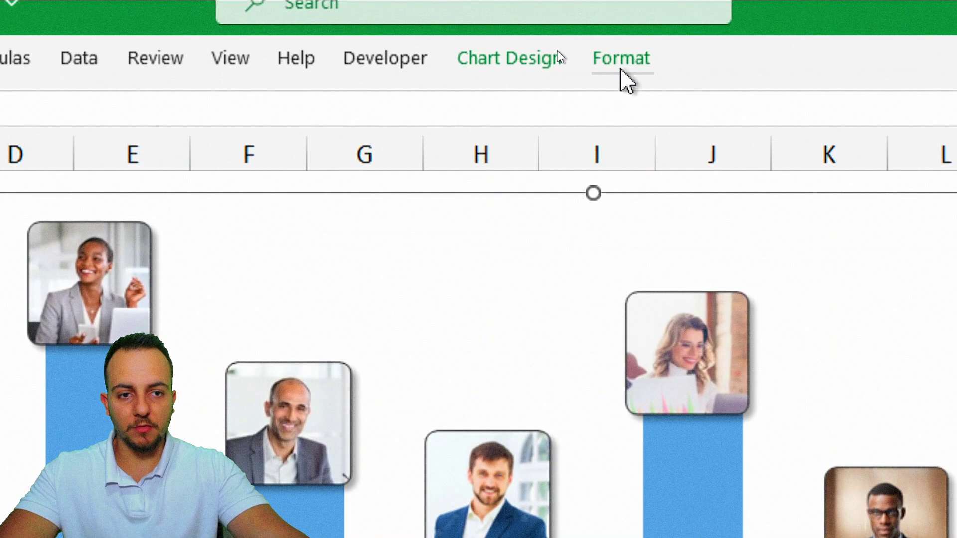
click(622, 70)
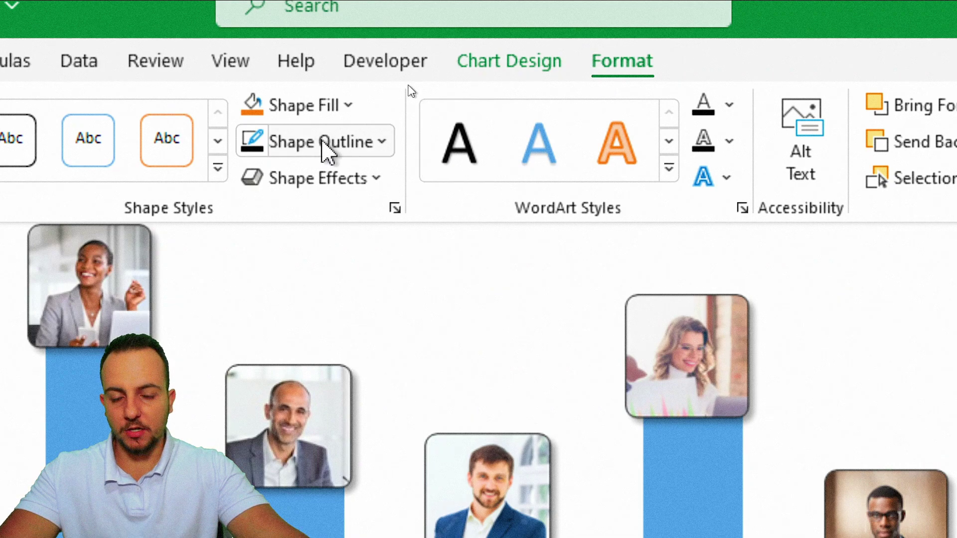
click(326, 150)
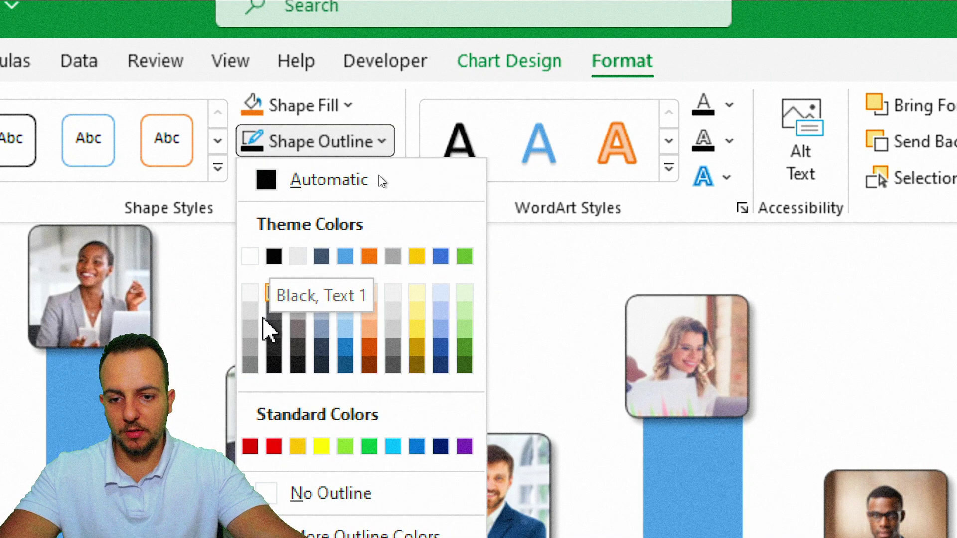
click(274, 295)
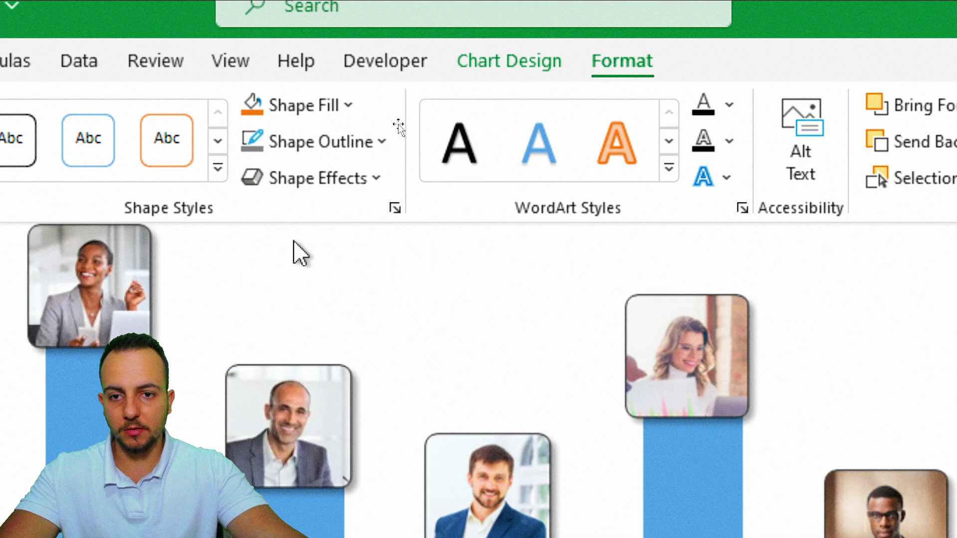
click(321, 179)
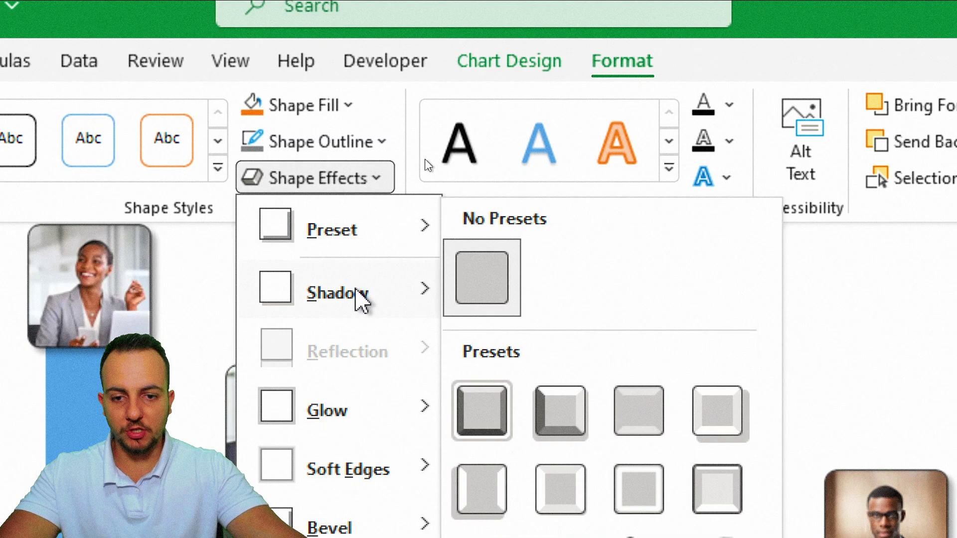
mouse_move(357, 298)
click(493, 351)
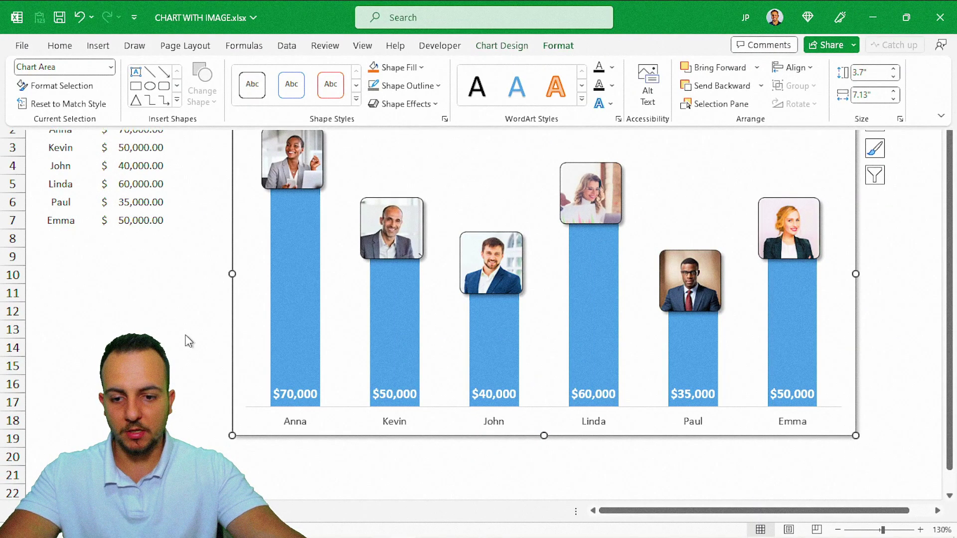
click(167, 344)
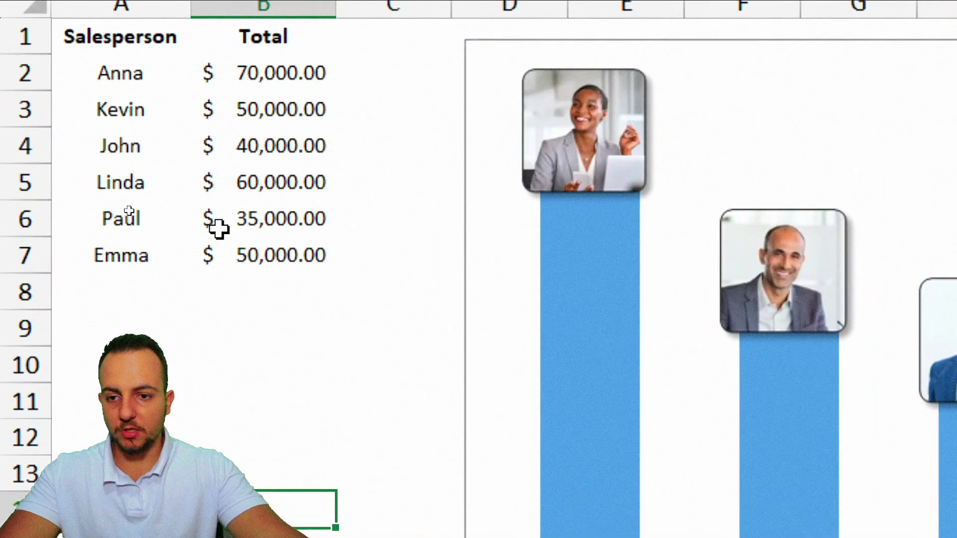
click(219, 229)
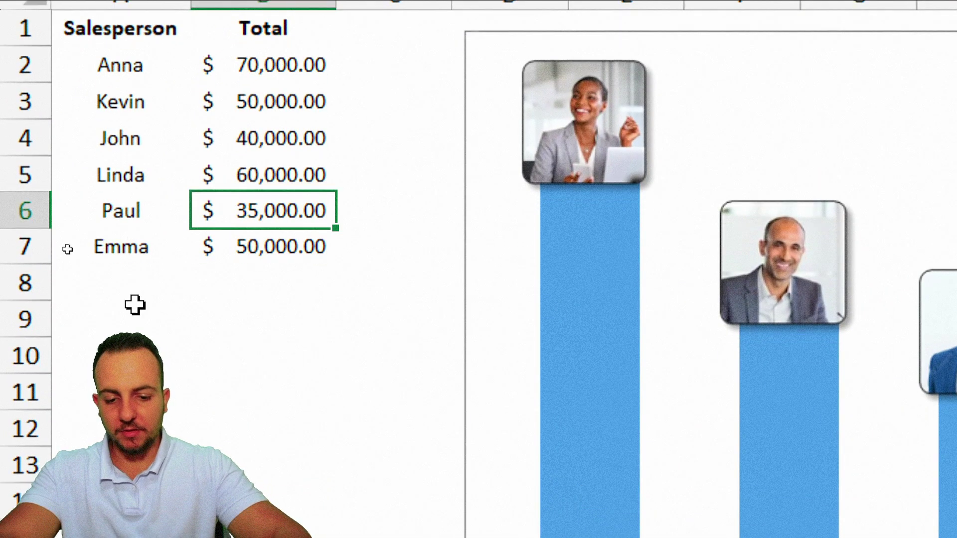
text(70000)
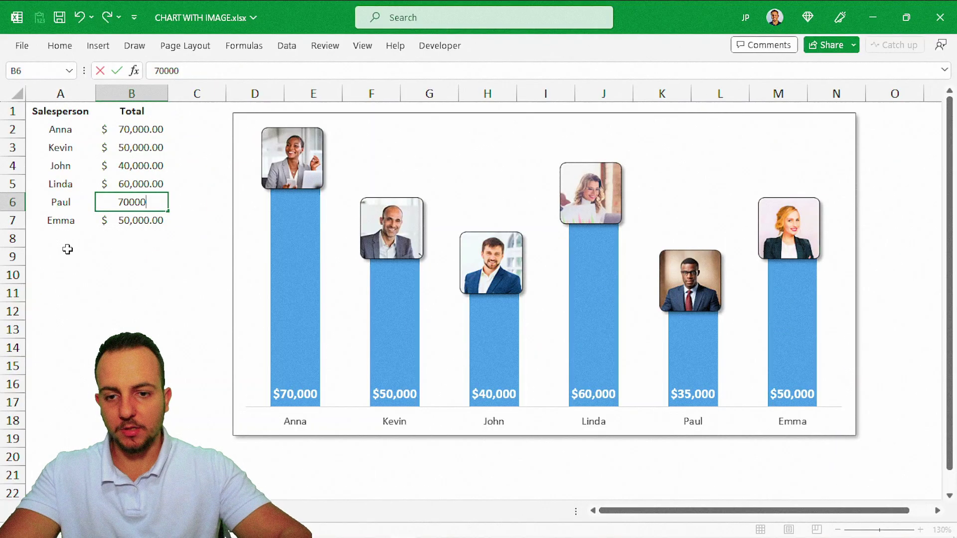
key(ctrl+Return)
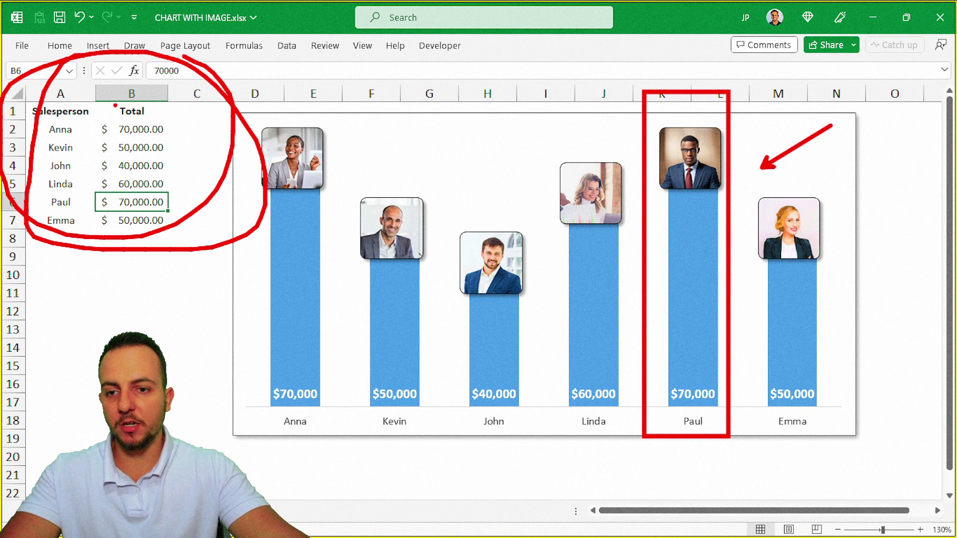
click(79, 115)
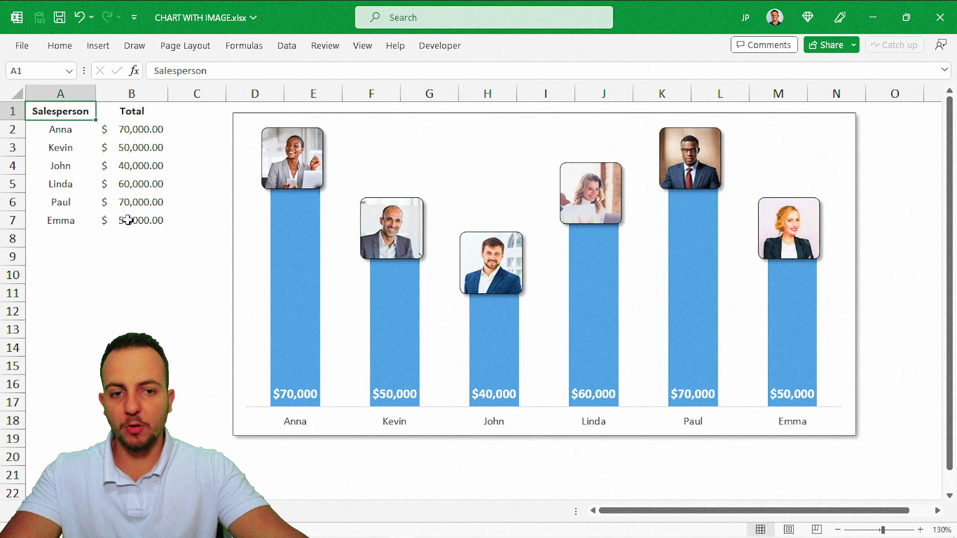
key(ctrl+z)
click(75, 120)
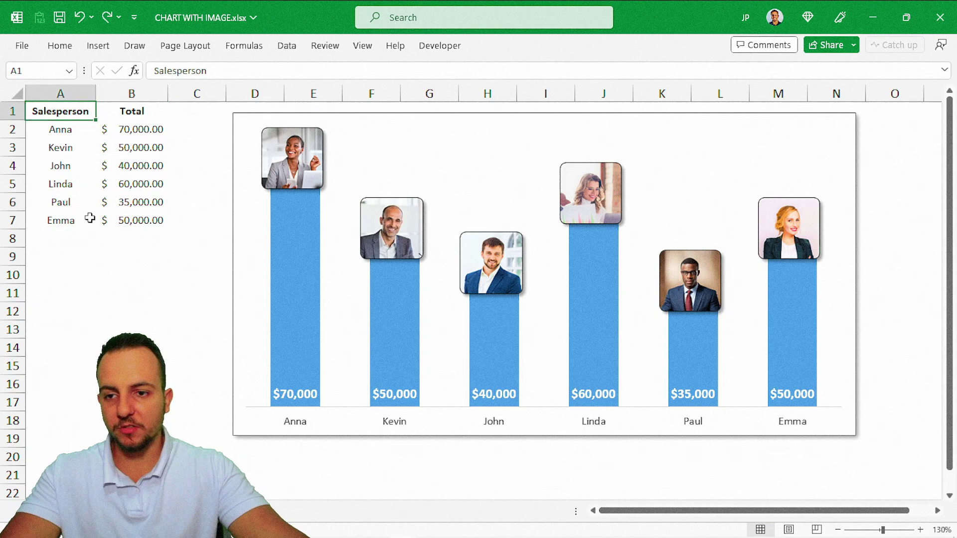